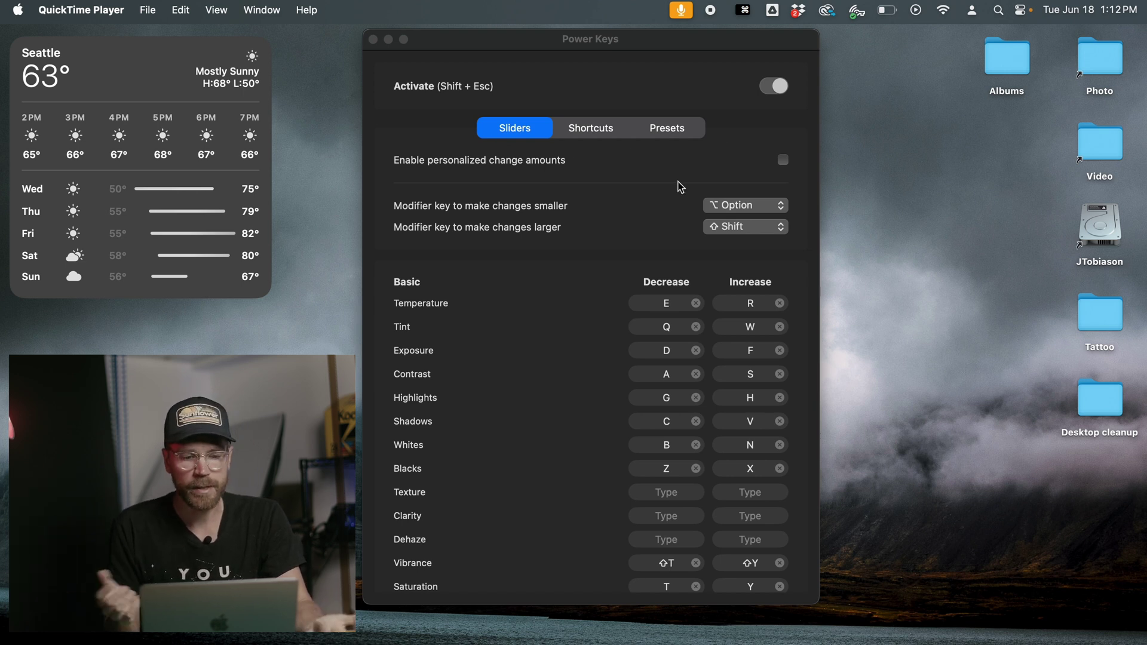
Step: Review the keys assigned to the Basic, Tone Curves and Hues sliders in the Power Keys settings
scroll(602, 248, down, 2)
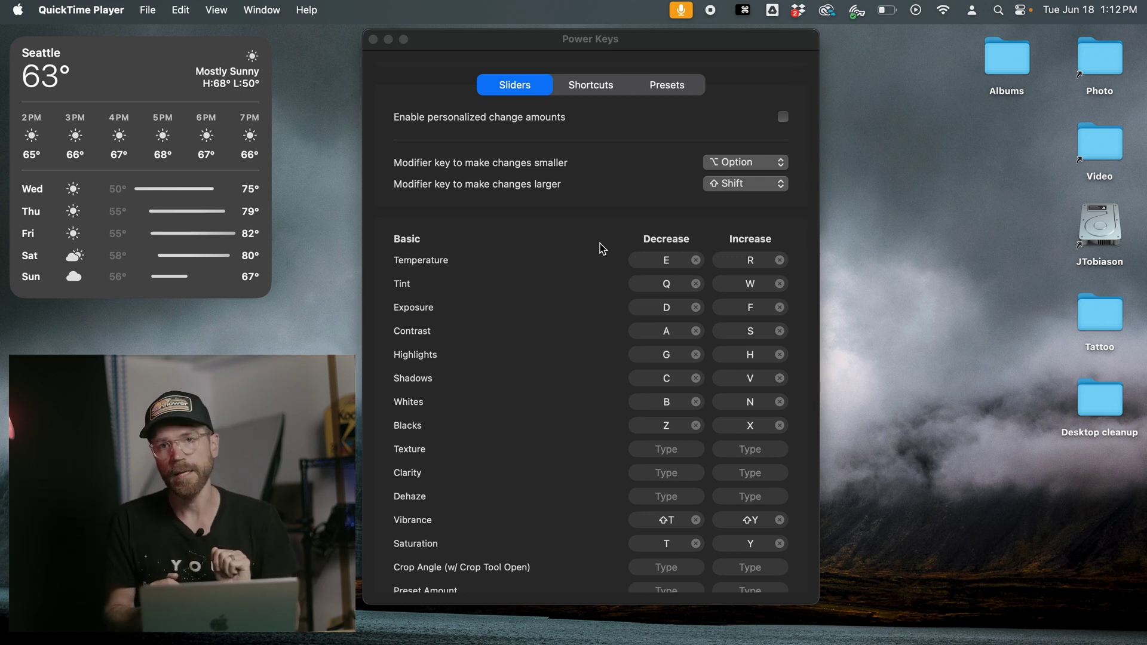
scroll(626, 333, down, 20)
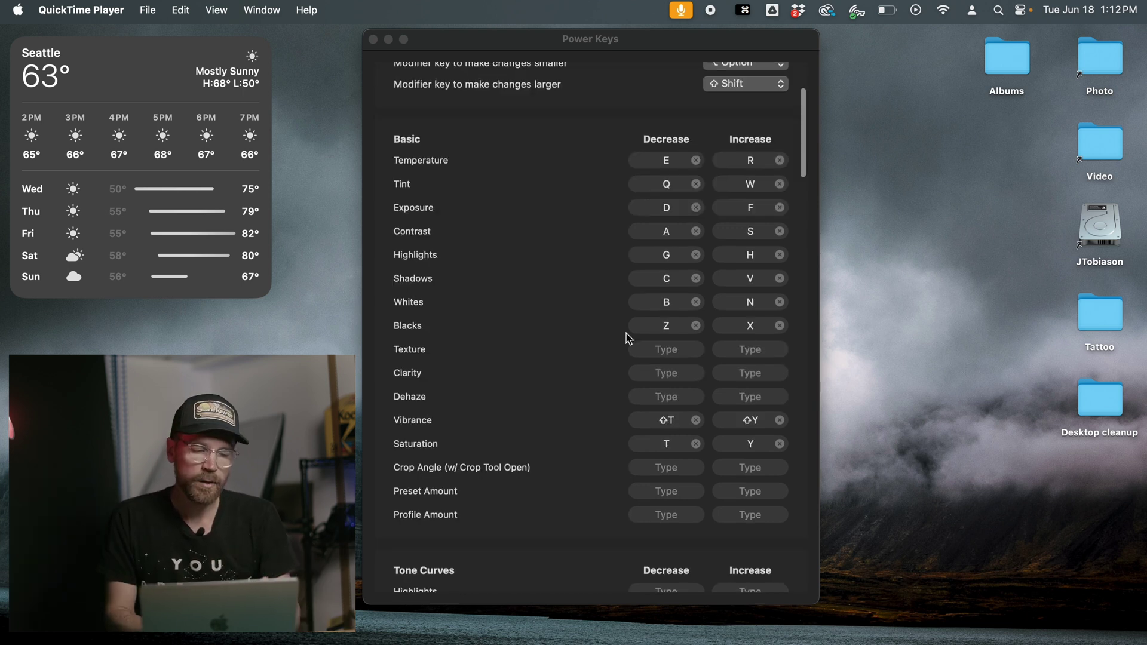
scroll(626, 333, down, 6)
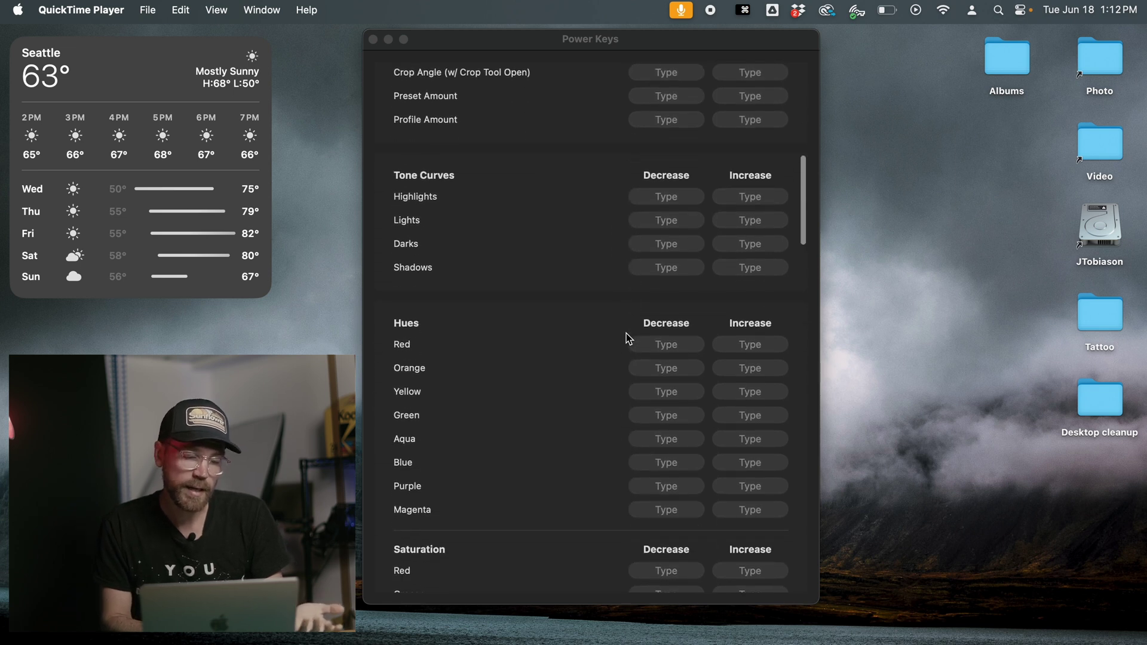
scroll(626, 333, up, 20)
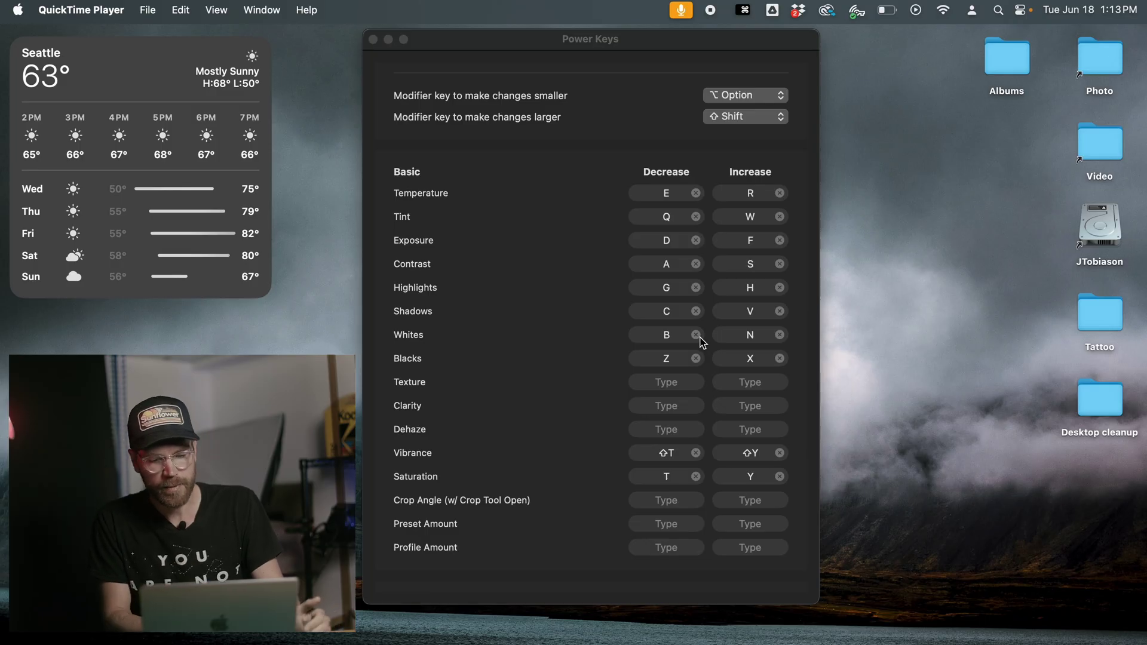
scroll(703, 341, down, 3)
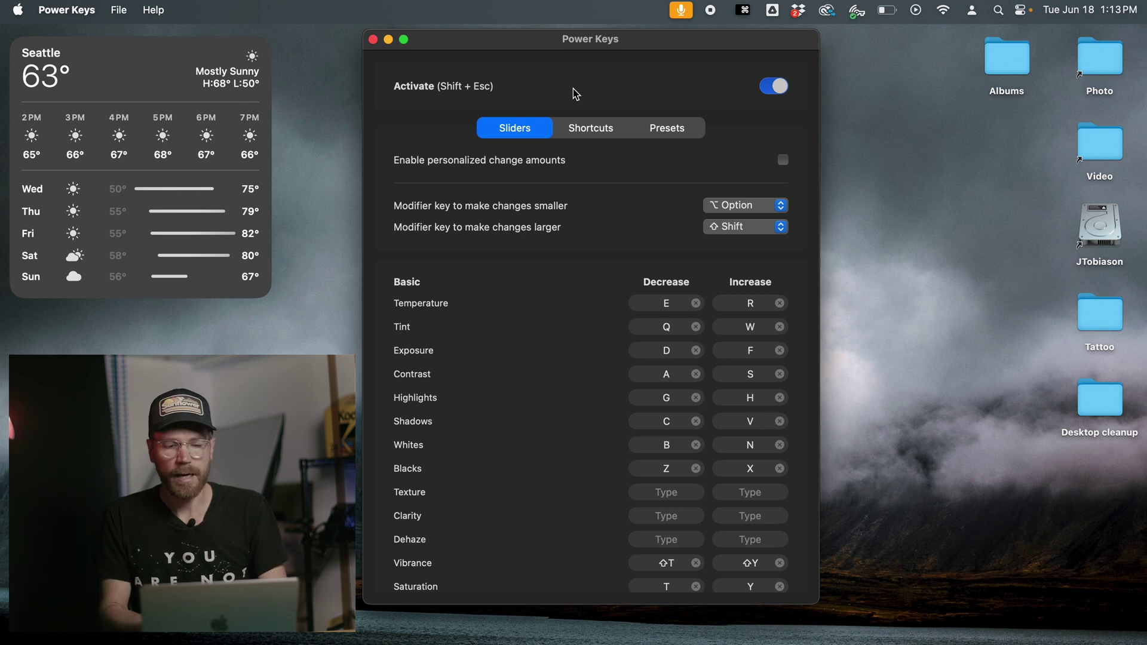
Step: Switch to Lightroom Classic and open the portrait of the kissing wedding couple in the Develop module
key(ctrl+Left)
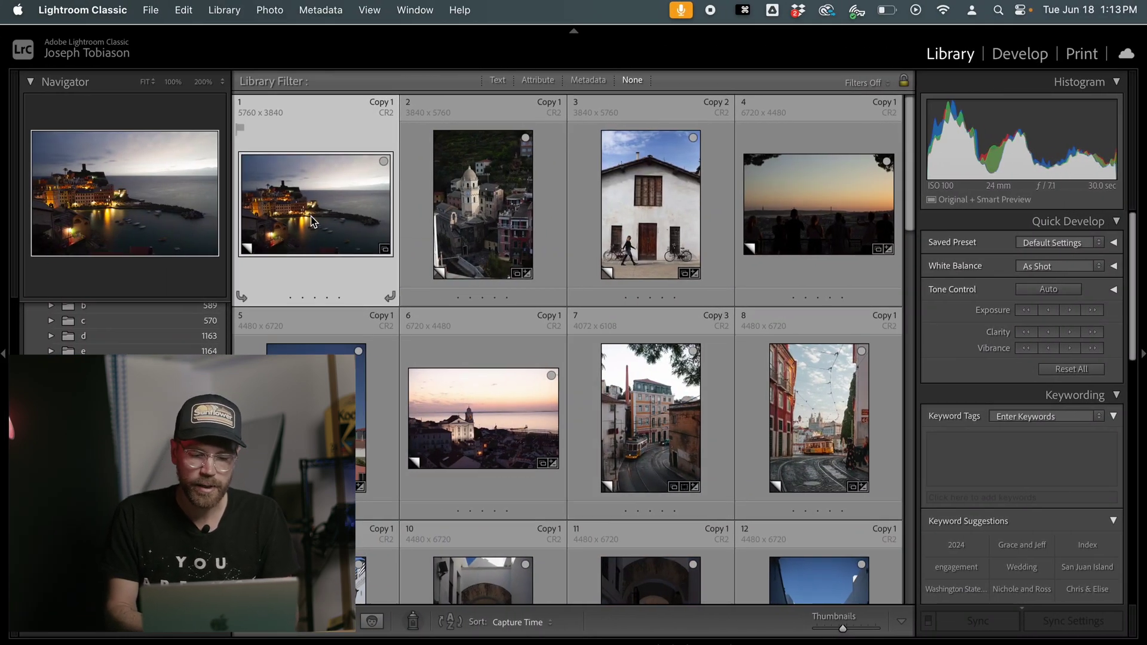
scroll(311, 217, down, 5)
scroll(310, 216, down, 1)
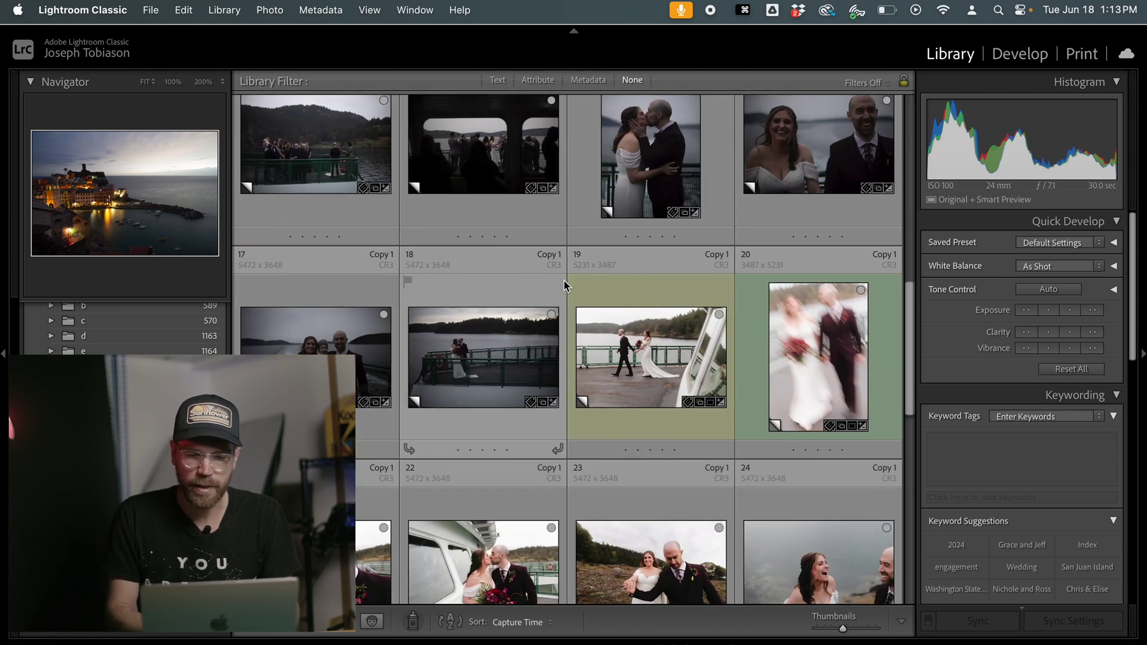
double_click(652, 166)
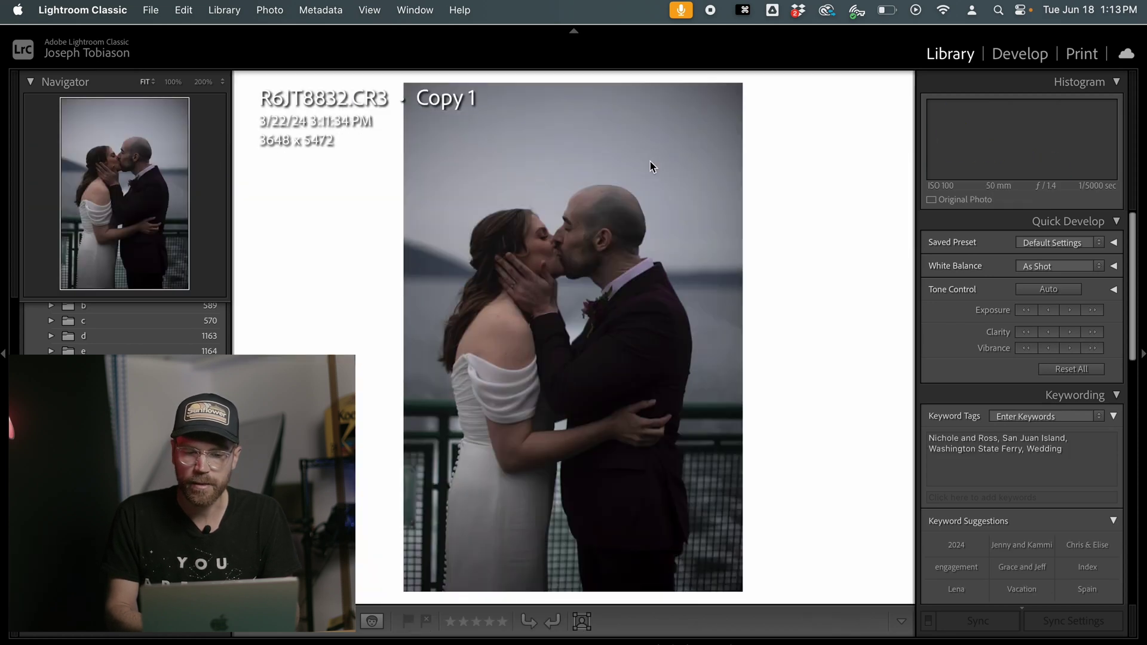
click(1021, 54)
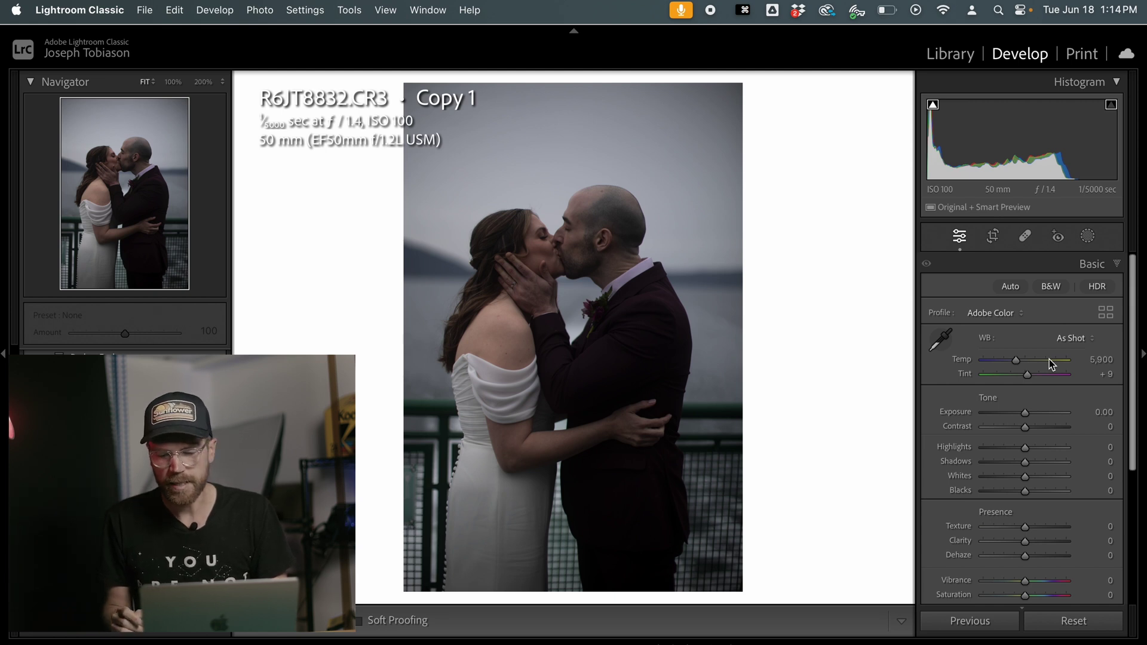
Step: Raise the photo's exposure to +2.00 using the Power Keys slider shortcuts
key(shift+f)
key(shift+f)
key(shift+f)
key(shift+f)
key(shift+d)
key(shift+d)
key(f)
key(f)
key(f)
key(f)
key(f)
key(f)
key(f)
key(f)
key(f)
key(f)
key(f)
key(f)
key(f)
key(f)
key(f)
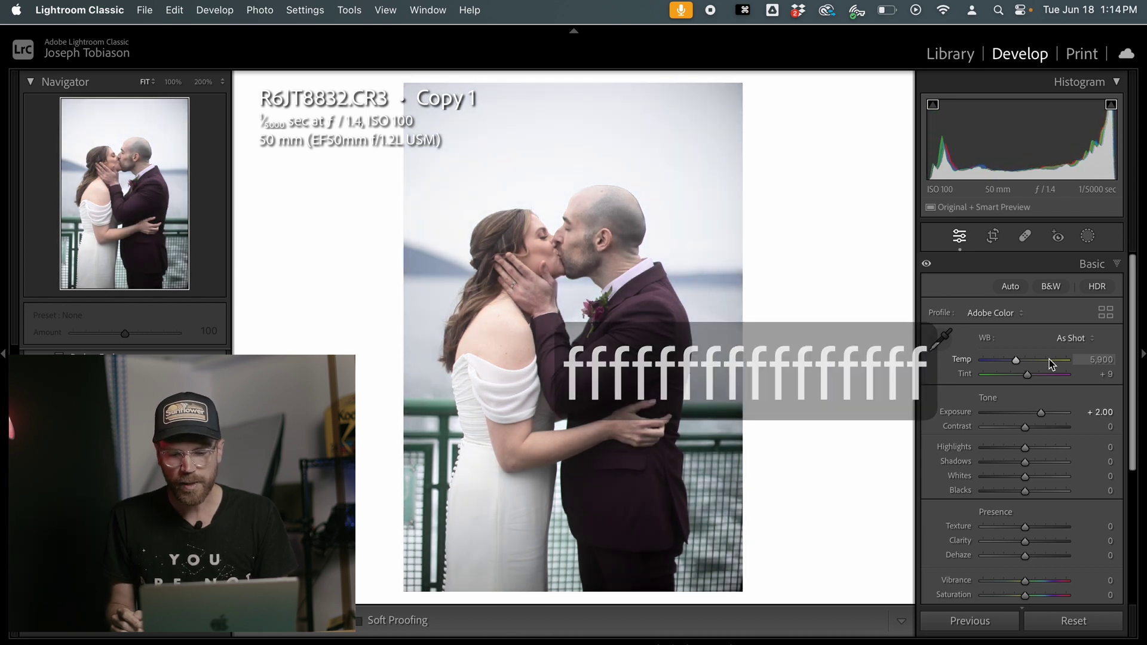
Step: Lower the photo's exposure to +1.30 in small increments
key(d)
key(d)
key(d)
key(d)
key(d)
key(d)
key(d)
key(d)
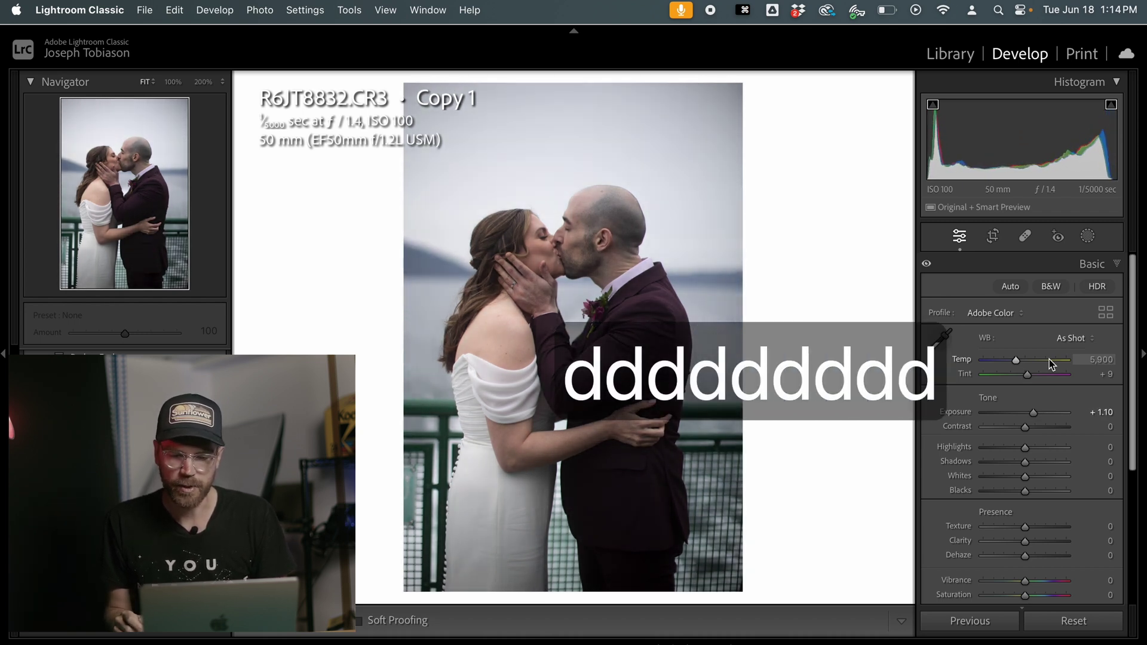
key(d)
key(d)
key(d)
key(f)
key(f)
key(f)
key(f)
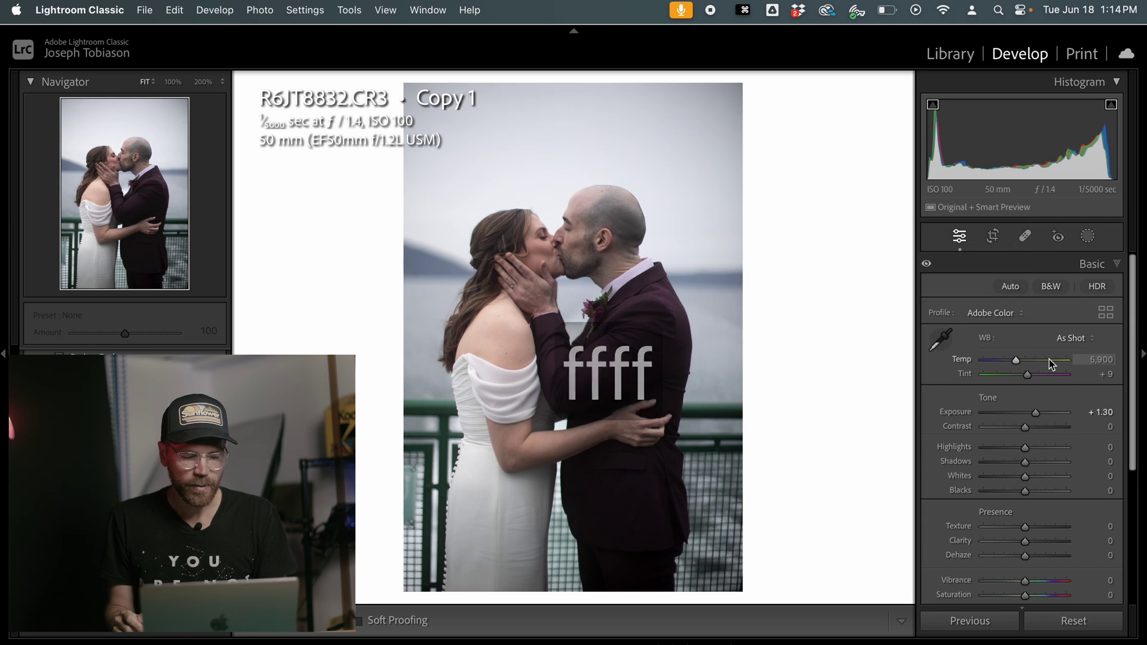
Step: Raise the exposure to +2.50 in large increments and bring it back down to +1.30
key(shift+f)
key(shift+f)
key(shift+f)
key(shift+f)
key(shift+f)
key(shift+f)
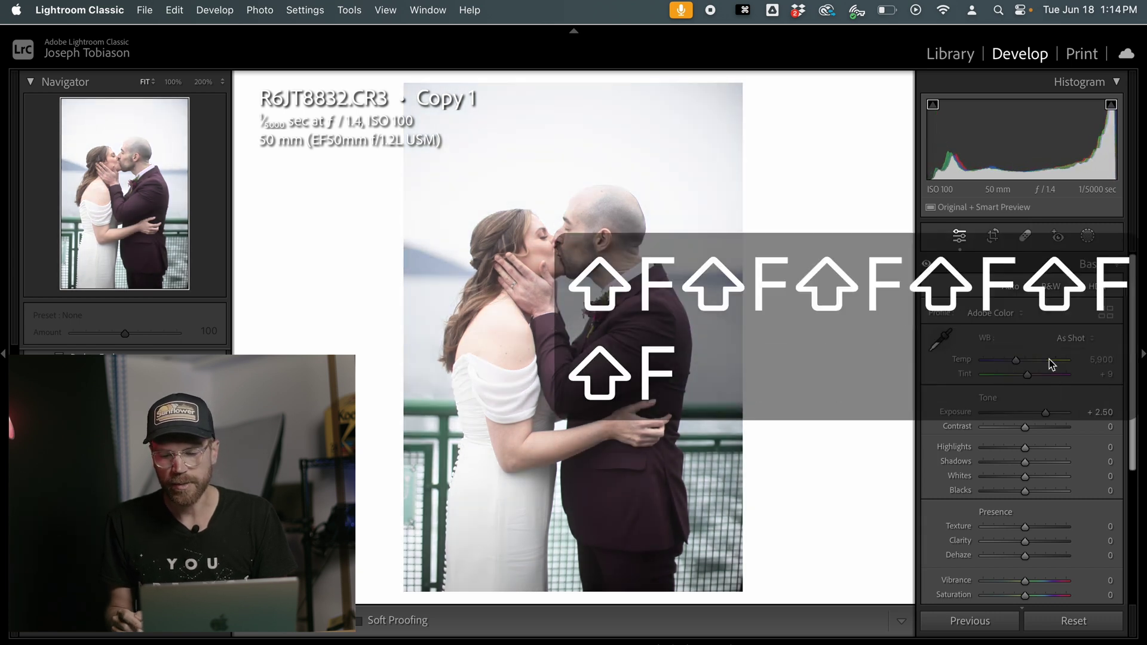
key(shift+d)
key(shift+d)
key(shift+d)
key(shift+d)
key(shift+d)
key(shift+d)
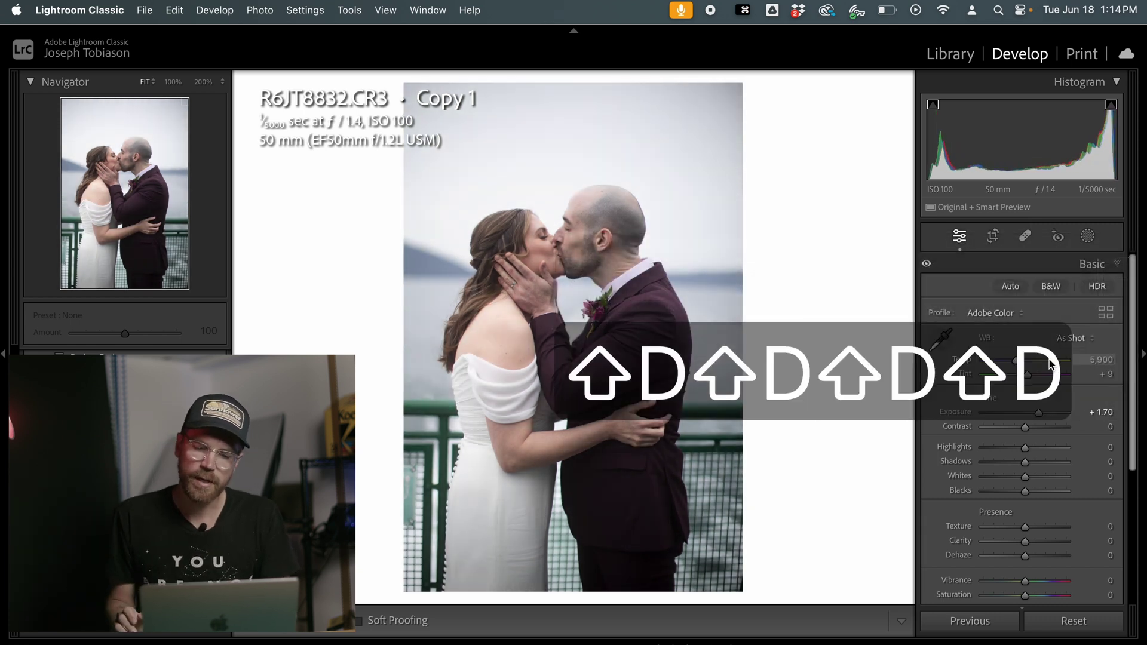
key(shift+d)
key(shift+f)
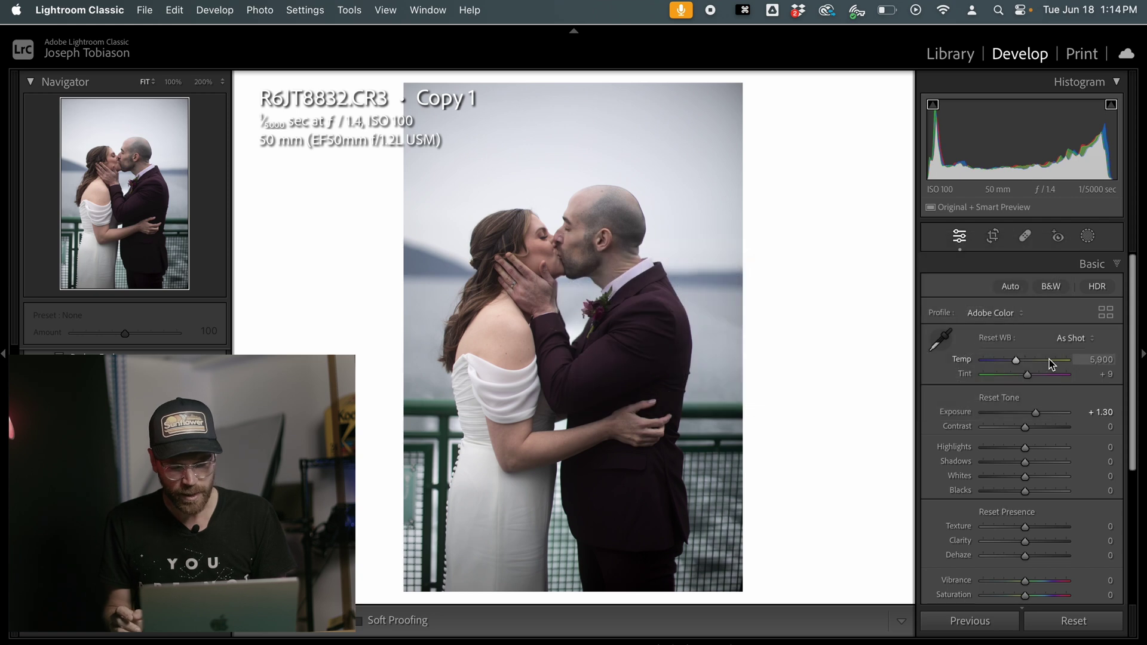
Step: Fine-tune the exposure to +1.25 and set the contrast to +60
key(alt+d)
key(alt+d)
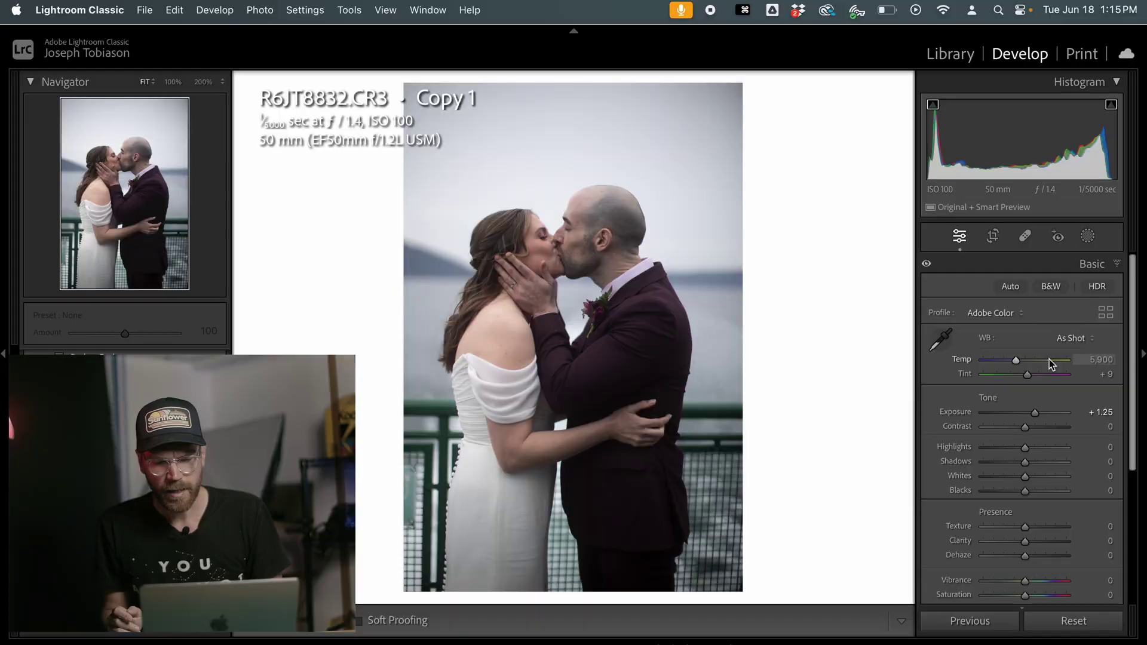
key(shift+s)
key(shift+s)
key(shift+s)
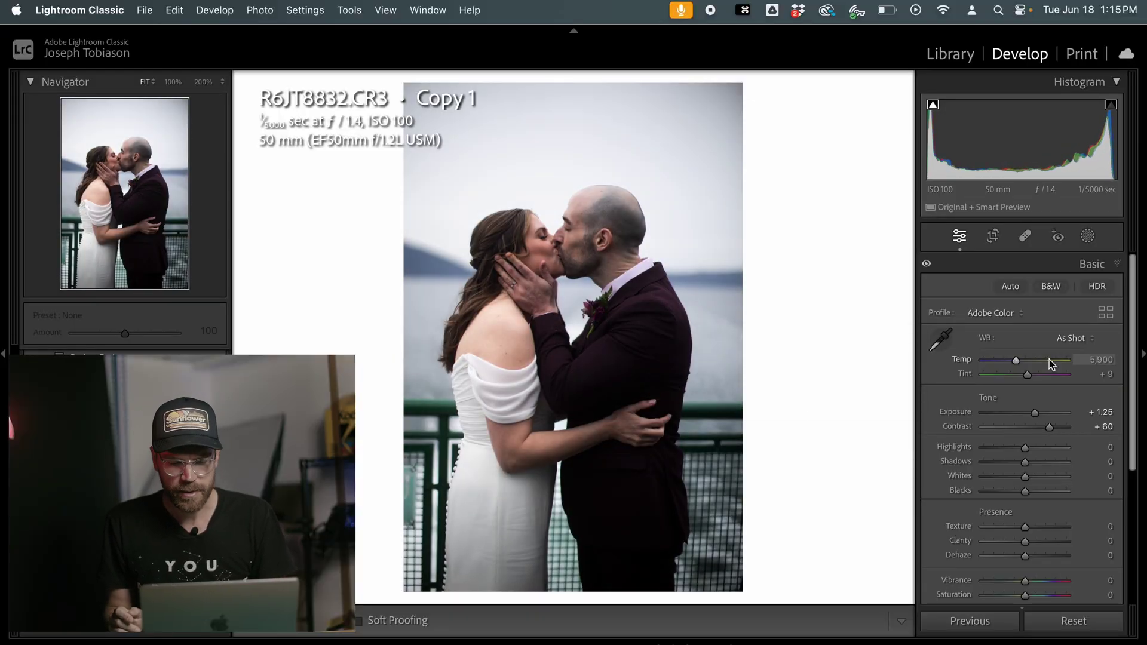
Step: Set the shadows to +80 and the blacks to −40
key(shift+z)
key(shift+c)
key(shift+v)
key(shift+v)
key(shift+v)
key(shift+v)
key(shift+z)
Step: Set the white balance temperature to 6,100
key(shift+e)
key(shift+e)
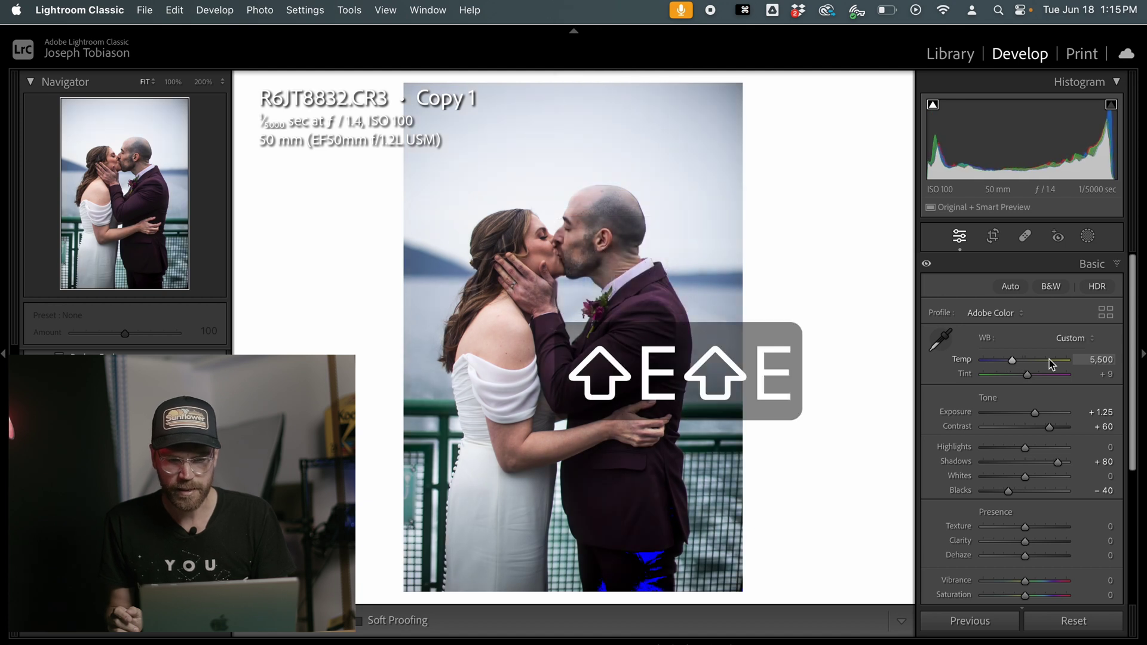
key(shift+r)
key(shift+r)
key(shift+r)
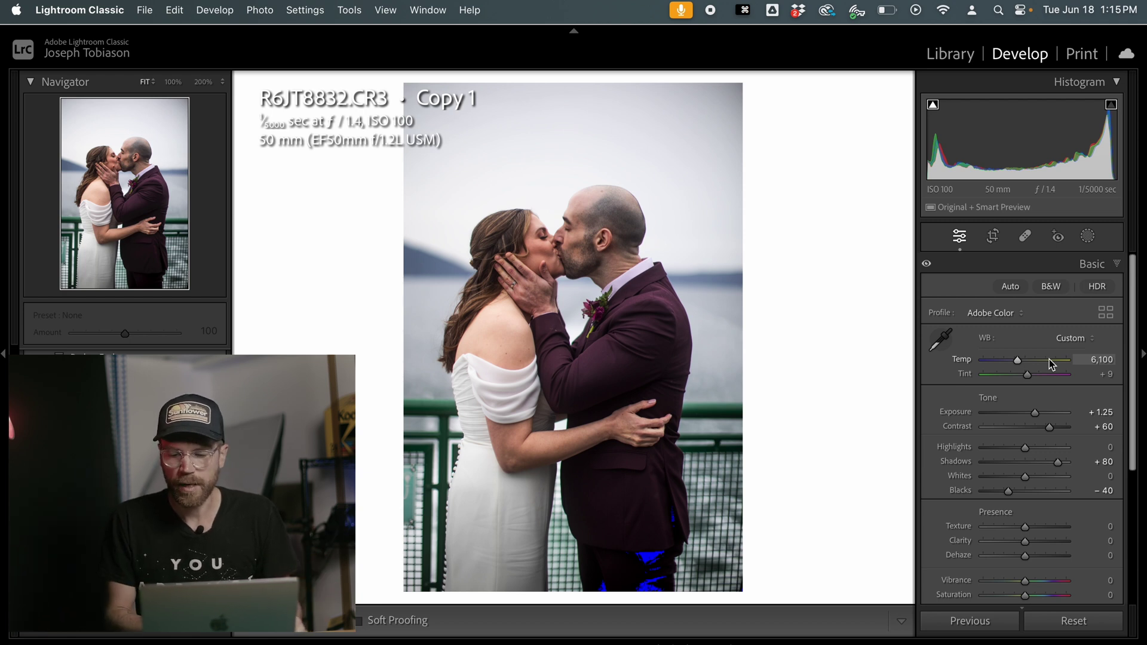
Step: Examine the Tone Curve, Basic and Detail adjustment sections one after another
scroll(1049, 359, down, 5)
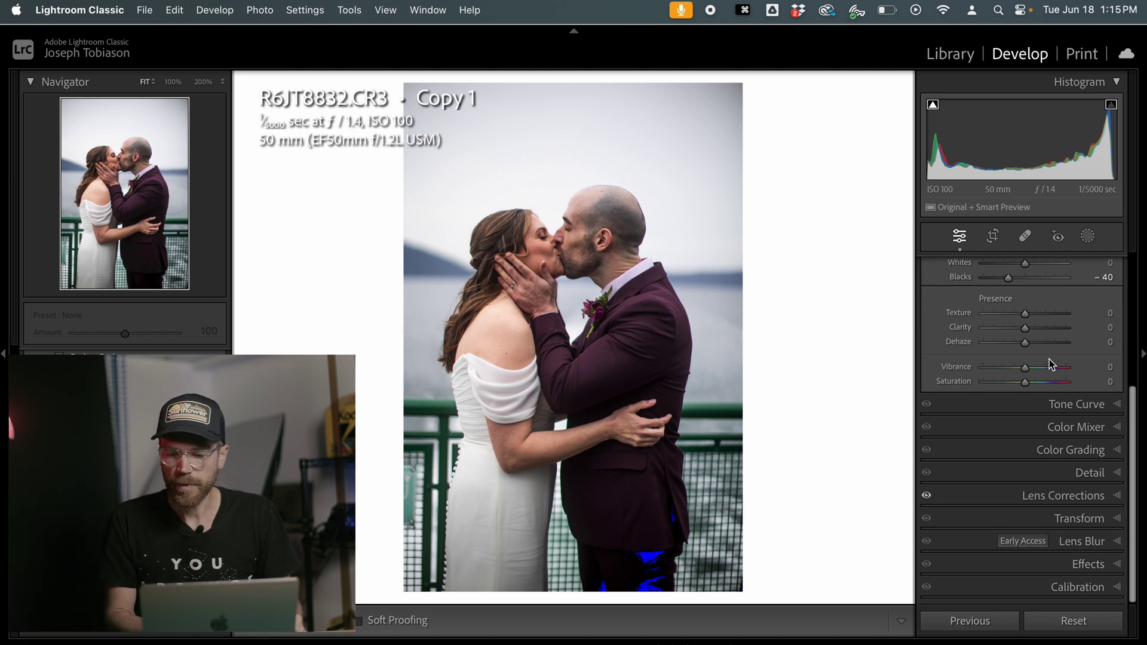
scroll(1049, 359, up, 5)
scroll(1034, 274, down, 5)
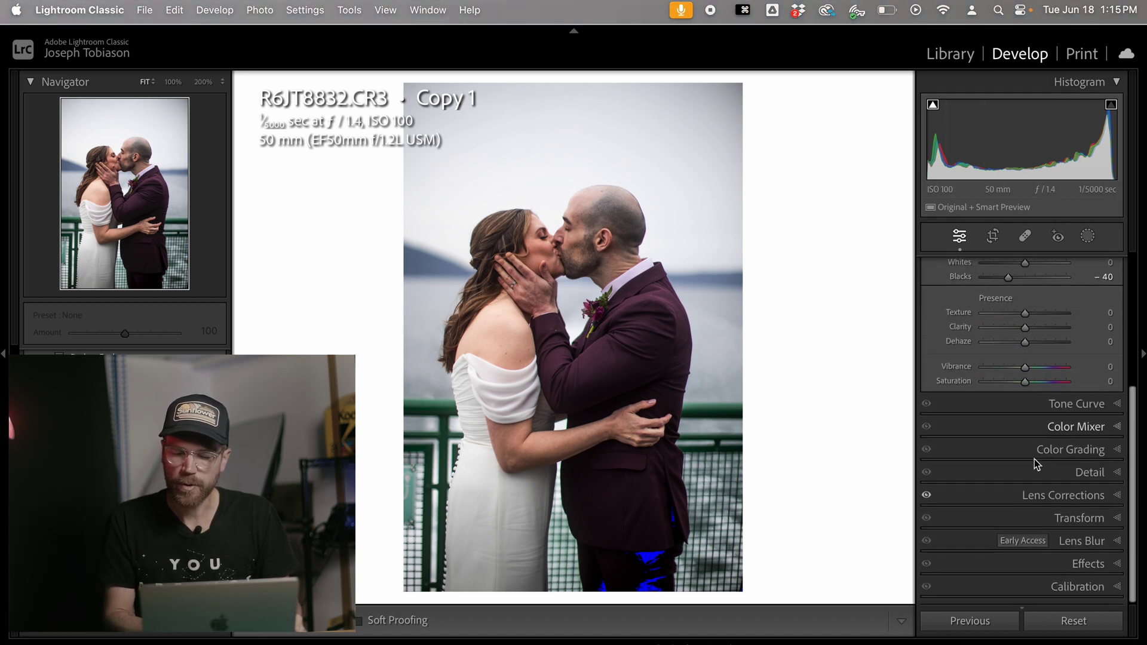
click(1079, 405)
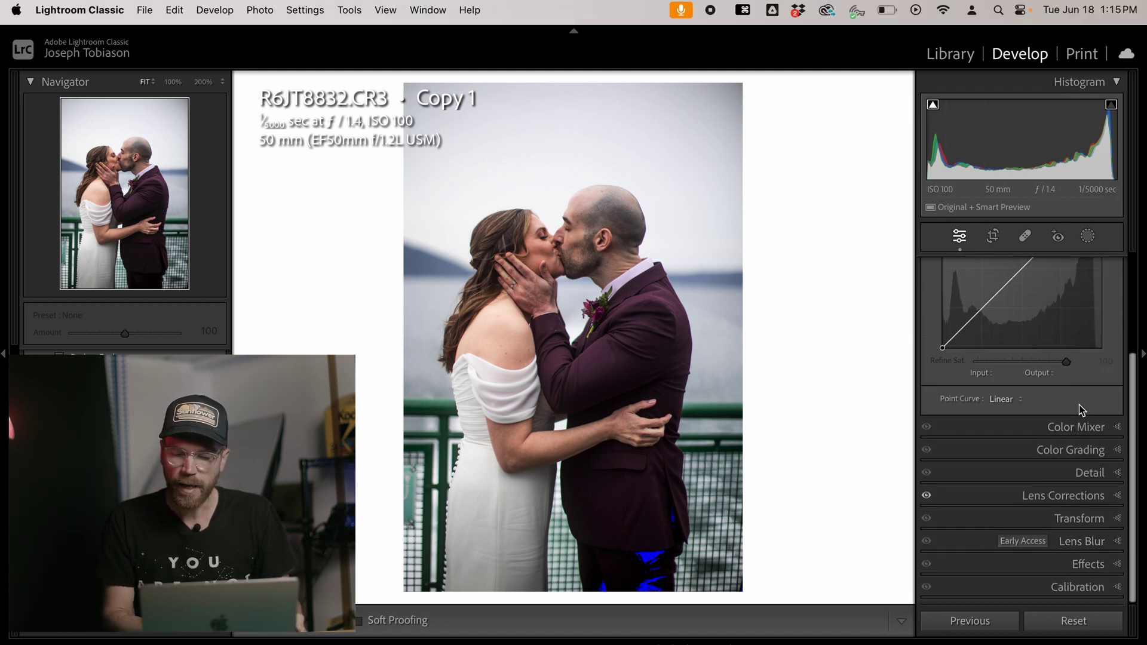
scroll(1081, 410, up, 3)
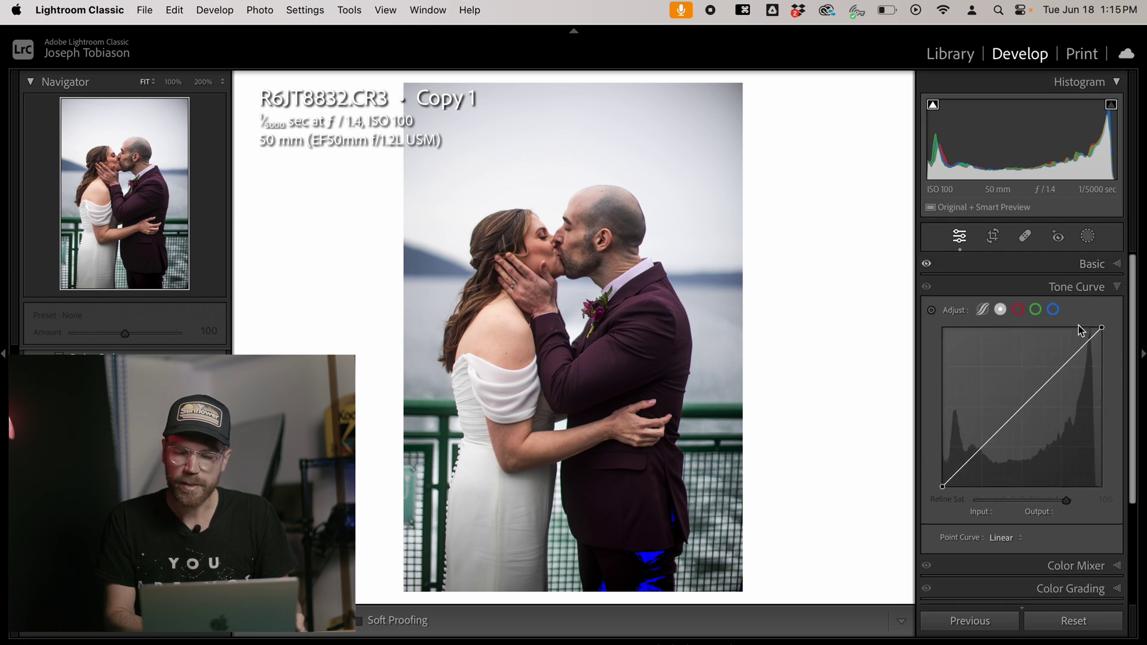
click(1079, 263)
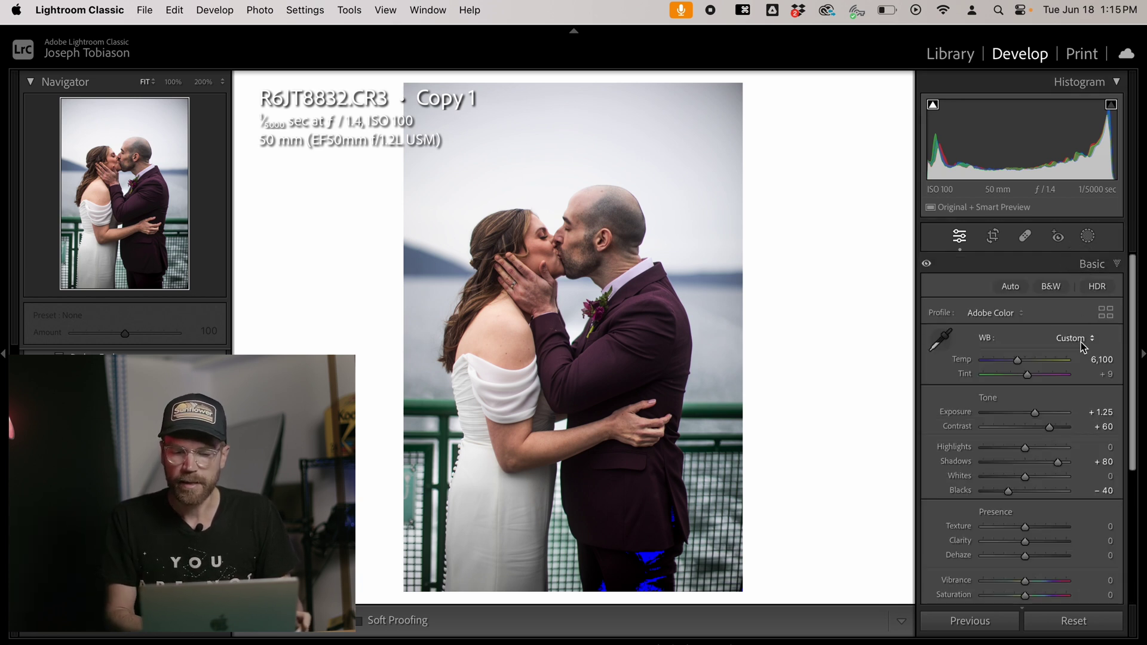
scroll(1081, 344, down, 4)
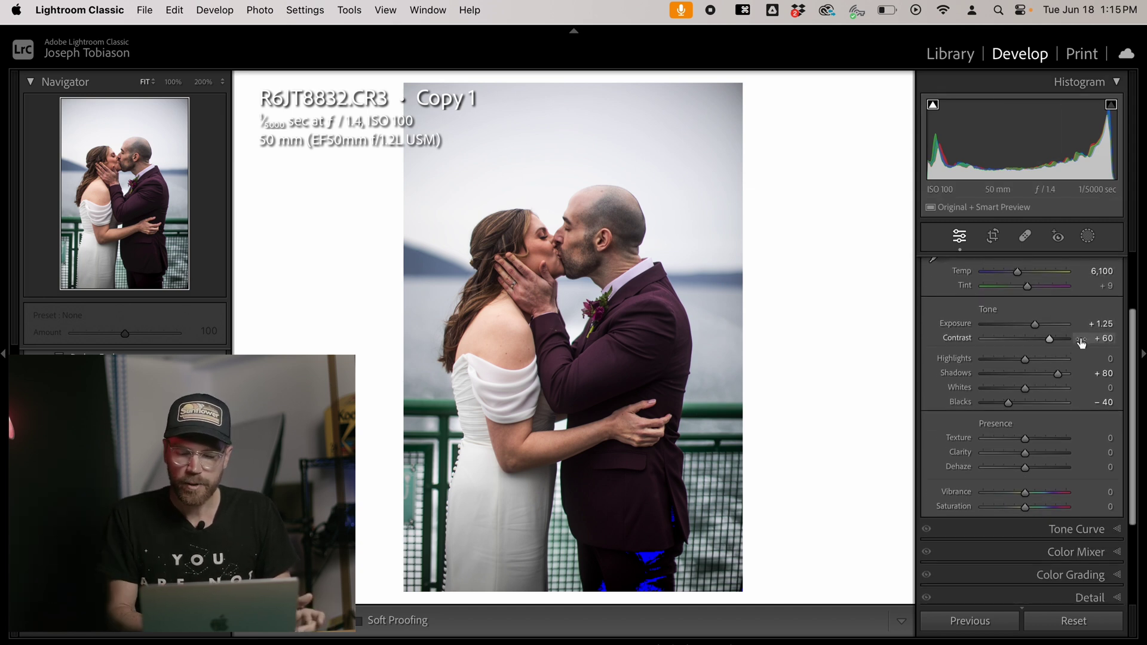
scroll(1081, 340, down, 5)
click(1083, 471)
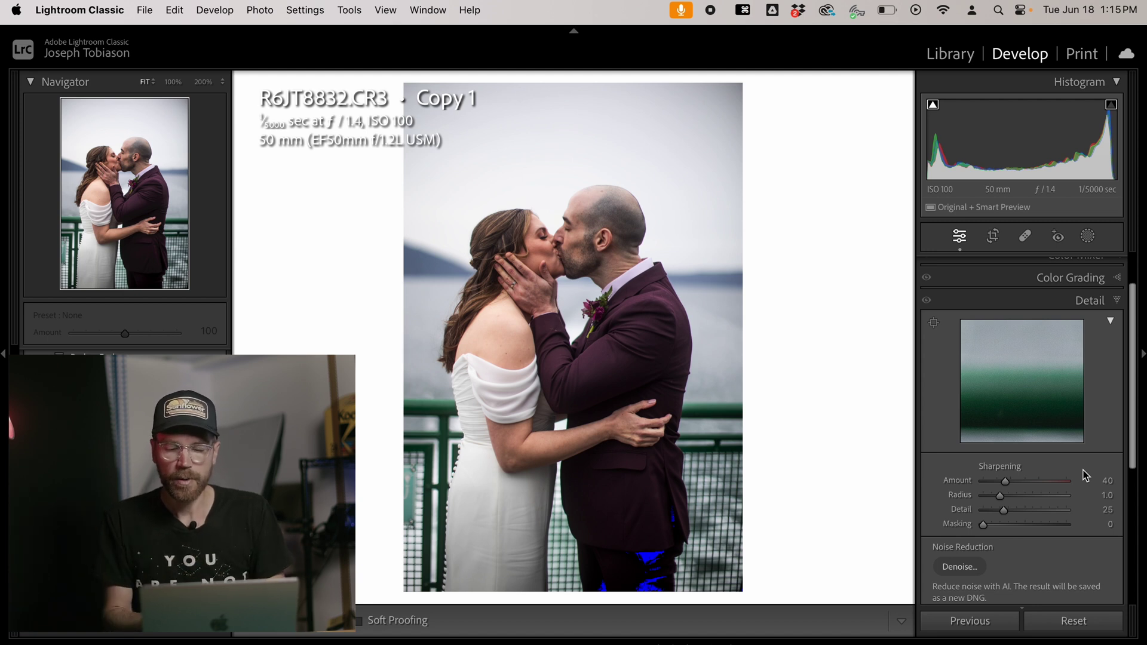
scroll(1086, 475, up, 3)
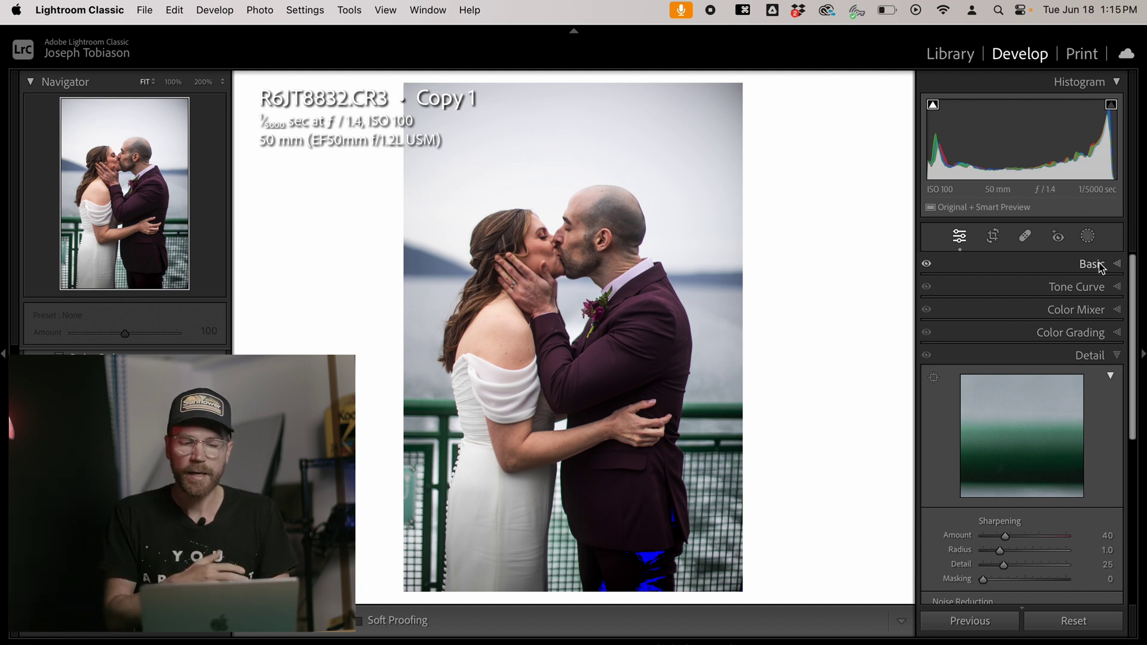
Step: Try to raise the exposure while the Basic section is collapsed
key(f)
key(f)
key(f)
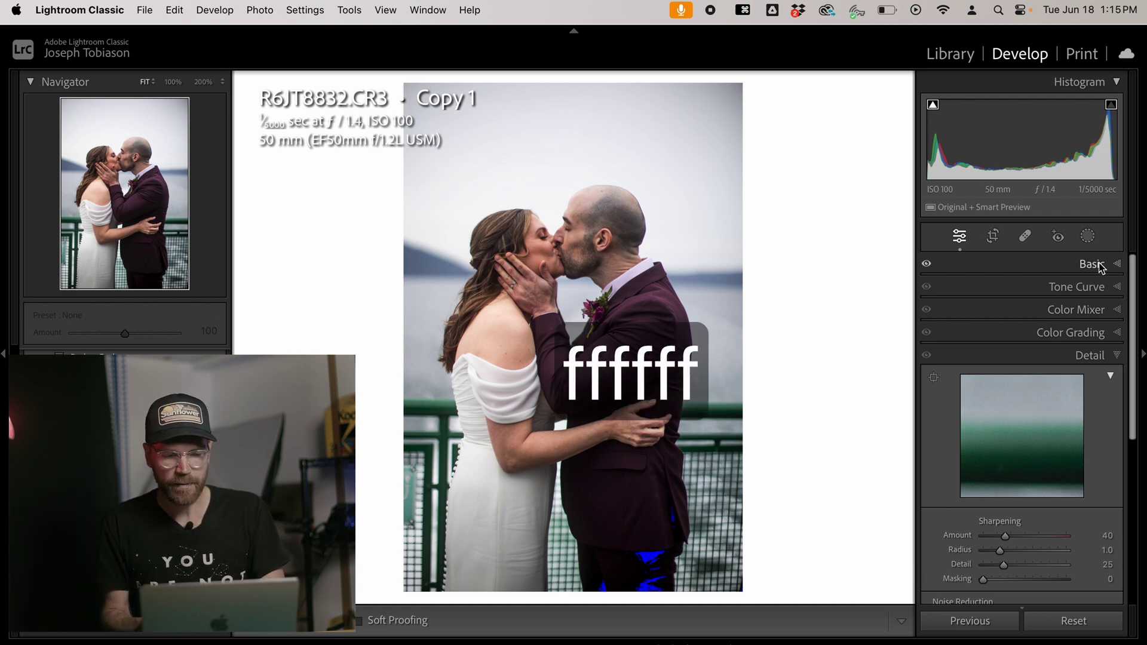
key(f)
key(f)
key(f)
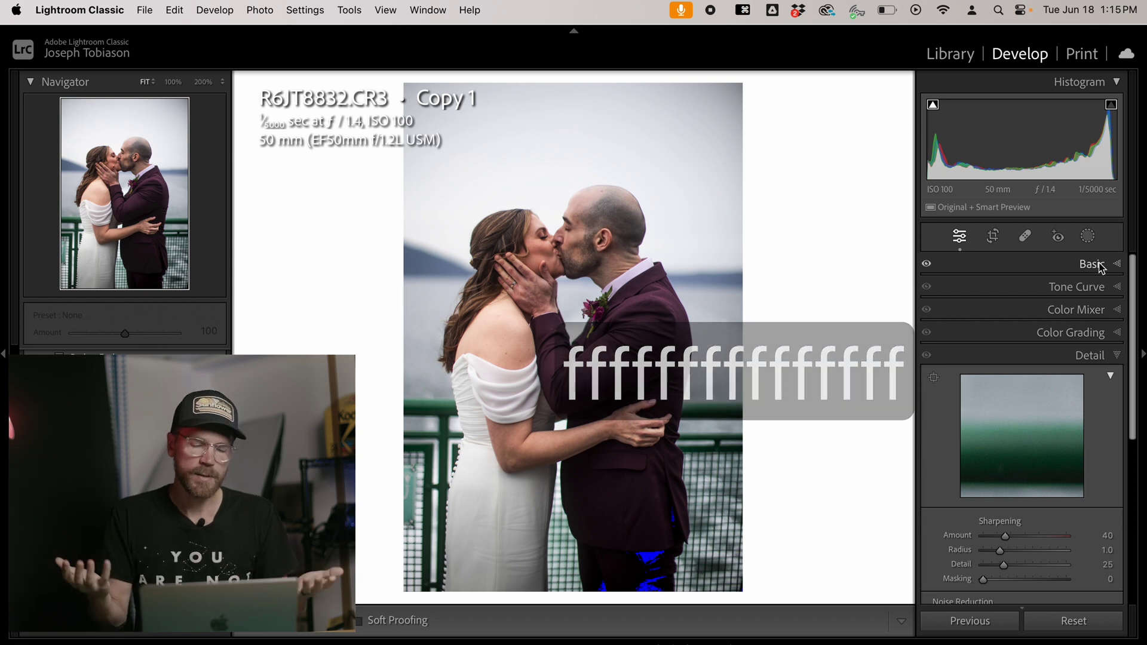
Step: With the Basic section expanded and the Crop & Straighten tool active, set the exposure to +1.55
click(1099, 264)
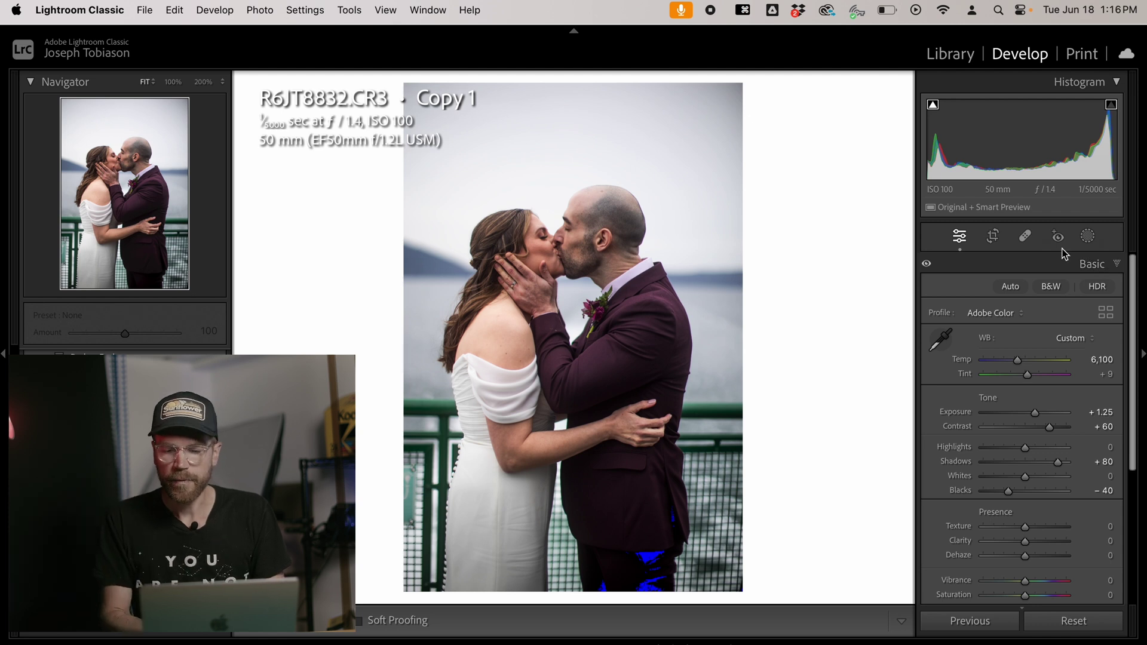
click(1087, 237)
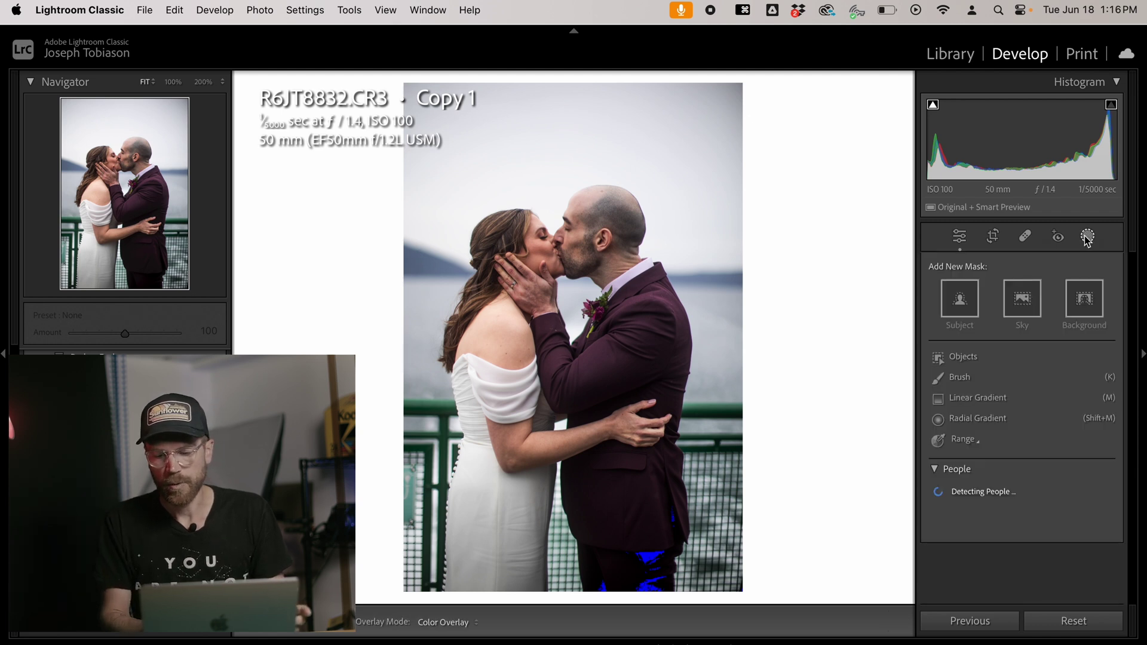
click(992, 236)
key(f)
key(f)
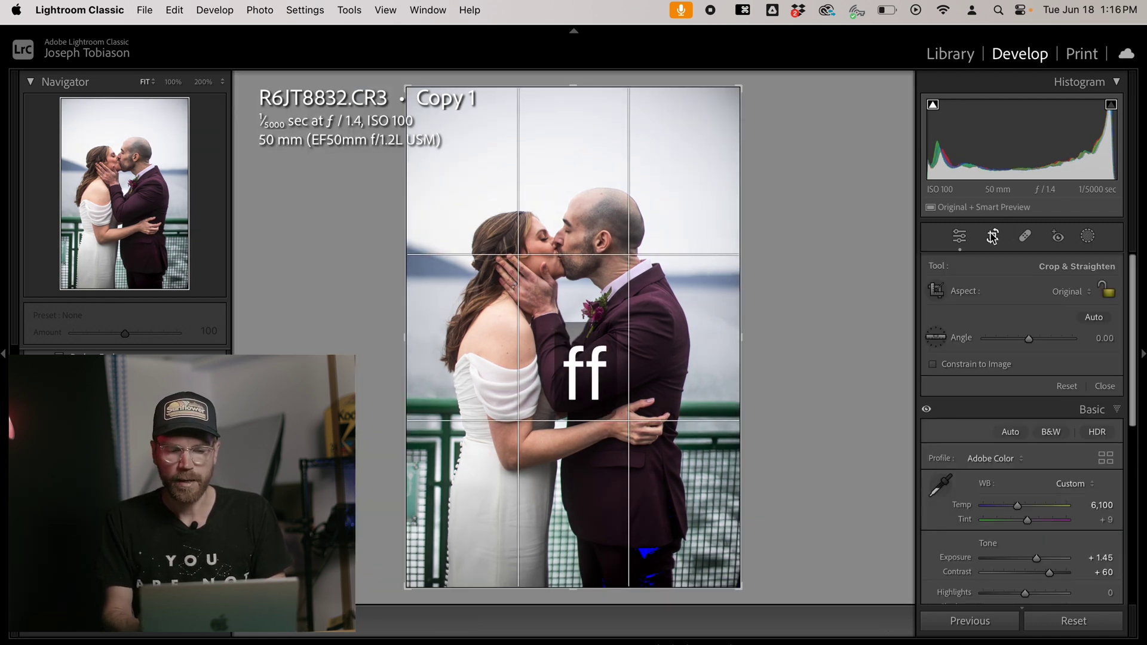
key(f)
key(d)
key(f)
key(f)
key(d)
key(f)
key(d)
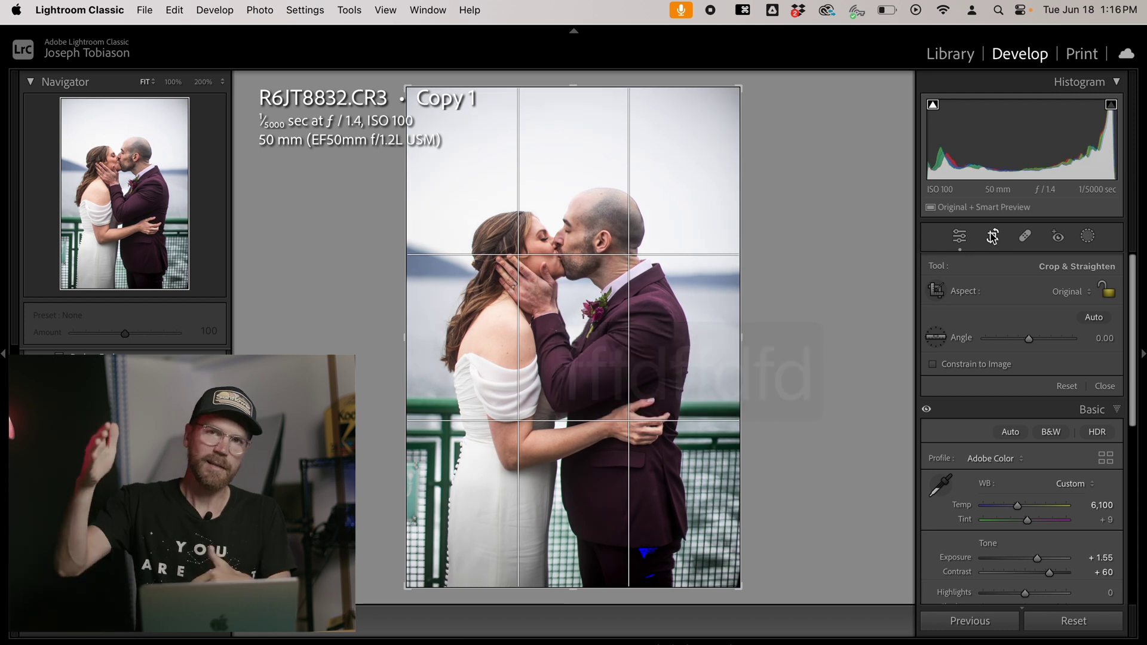
scroll(1097, 437, down, 3)
scroll(1097, 438, down, 2)
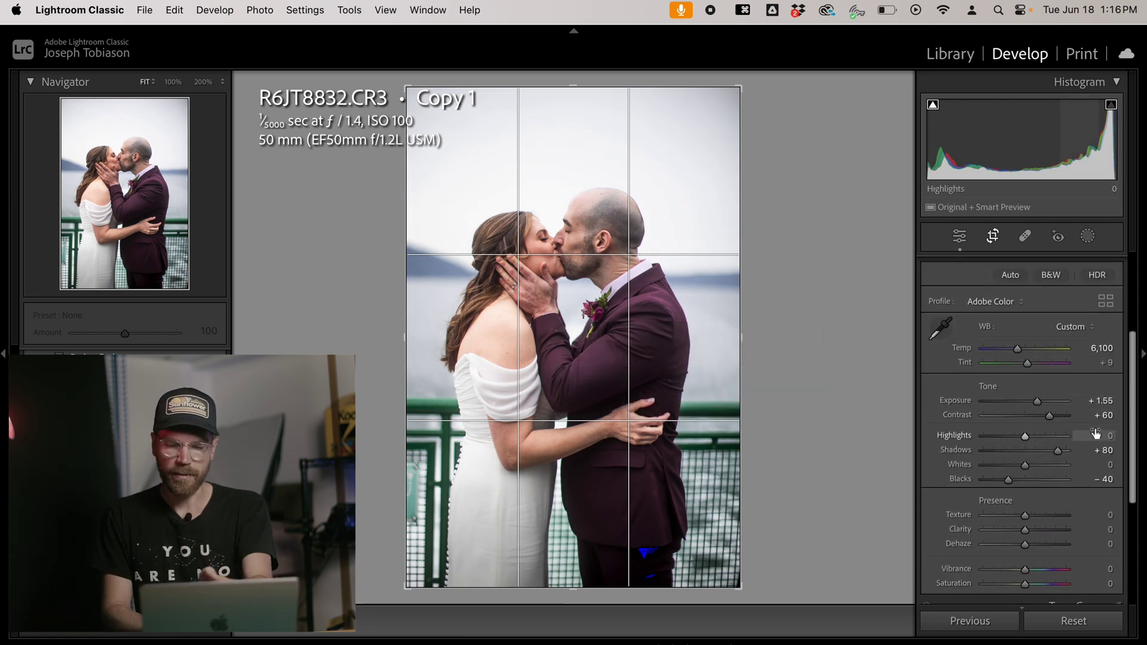
scroll(1098, 436, up, 5)
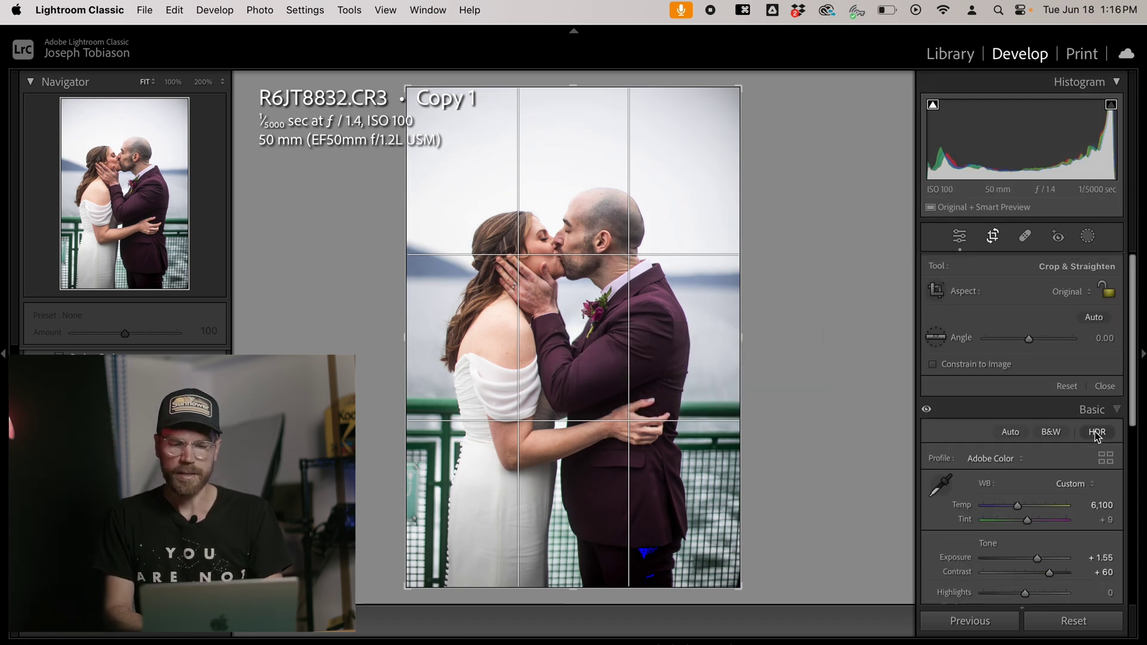
Step: In Power Keys, assign Option+O as the Edit in Photoshop shortcut and review the other editing and navigation shortcuts
key(Escape)
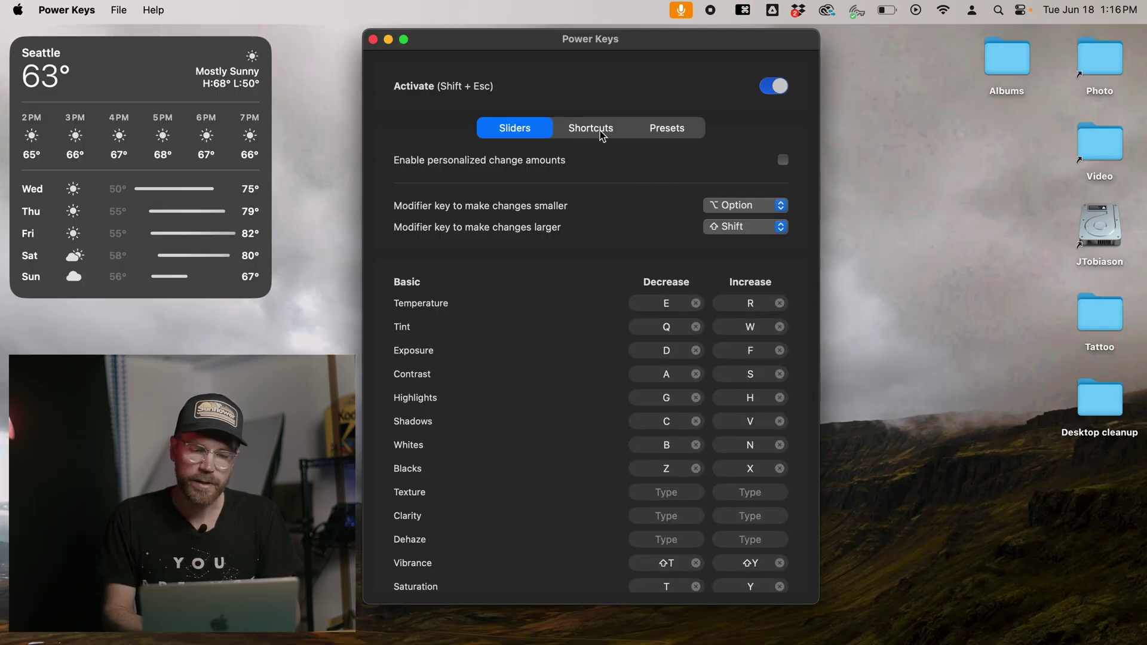
click(602, 135)
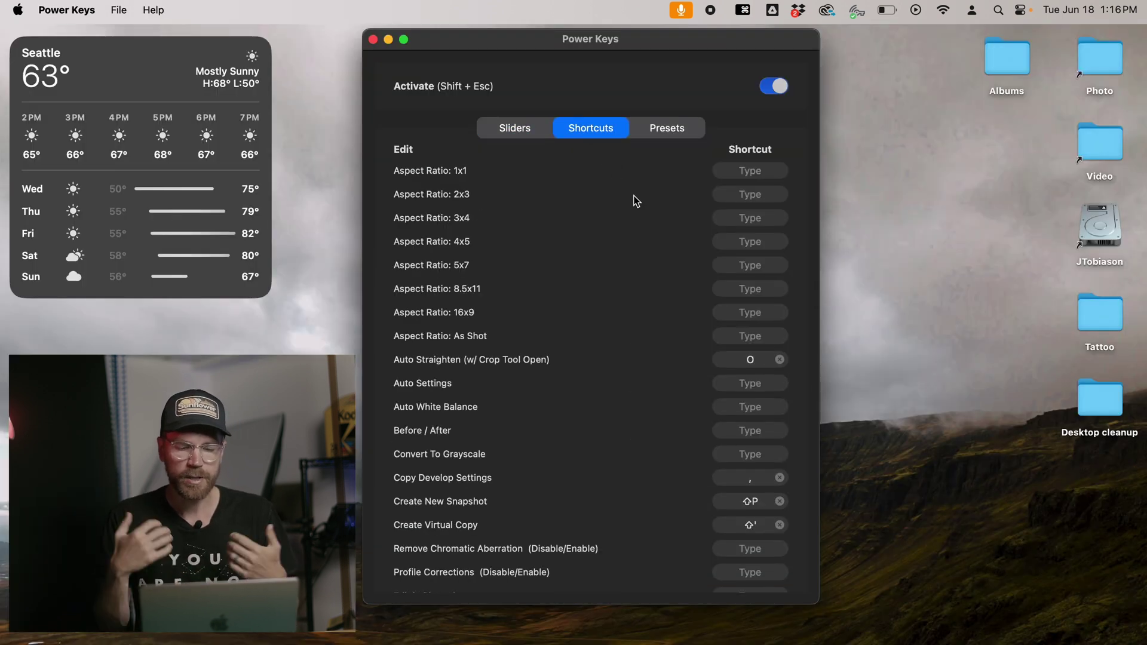
scroll(637, 202, down, 10)
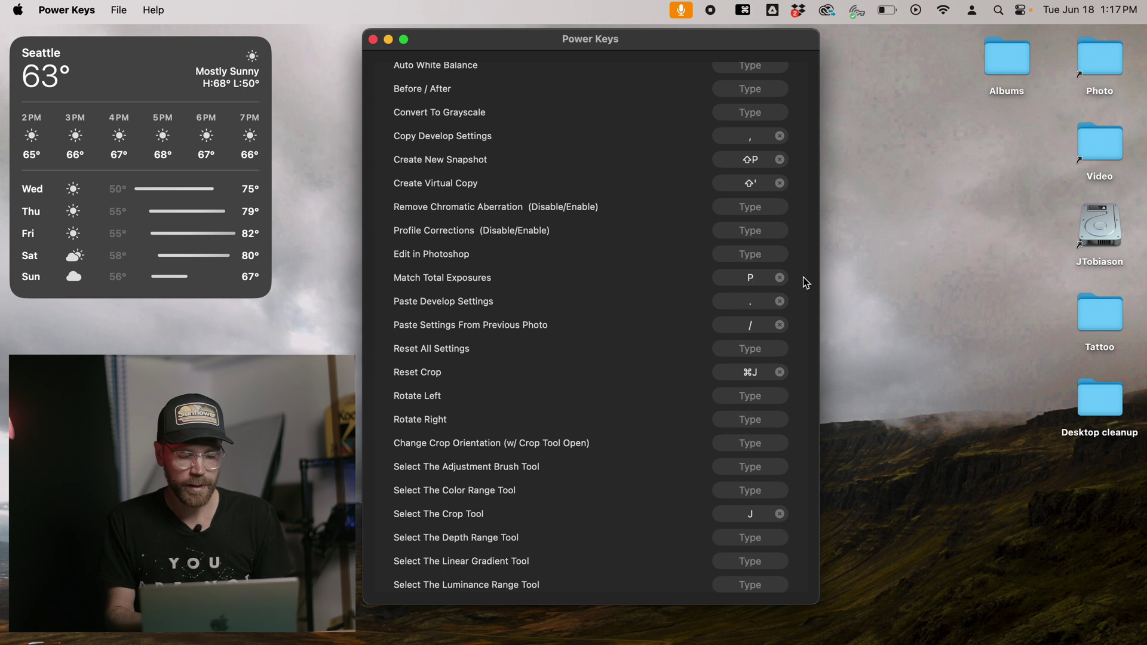
click(757, 257)
key(alt)
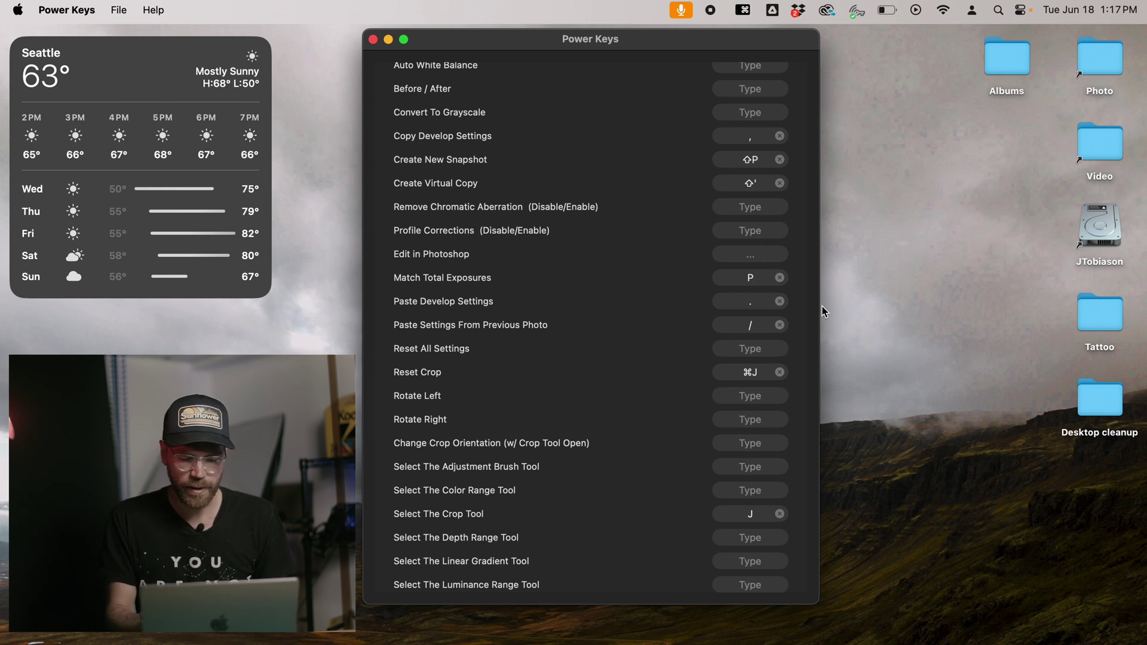
key(alt+o)
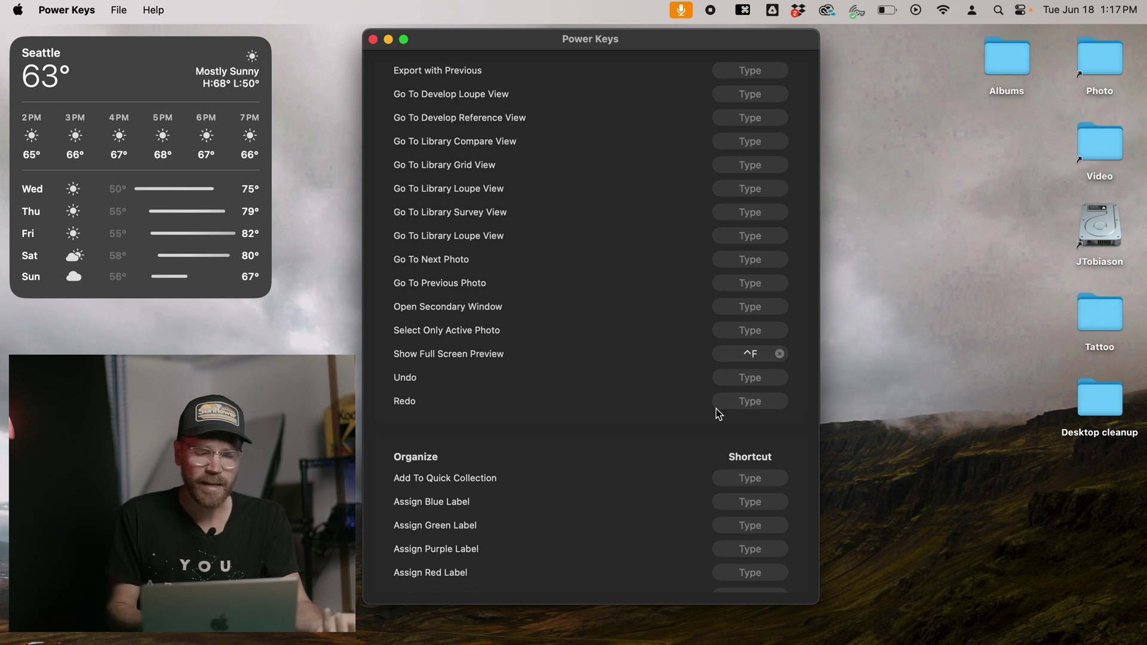
scroll(716, 408, up, 15)
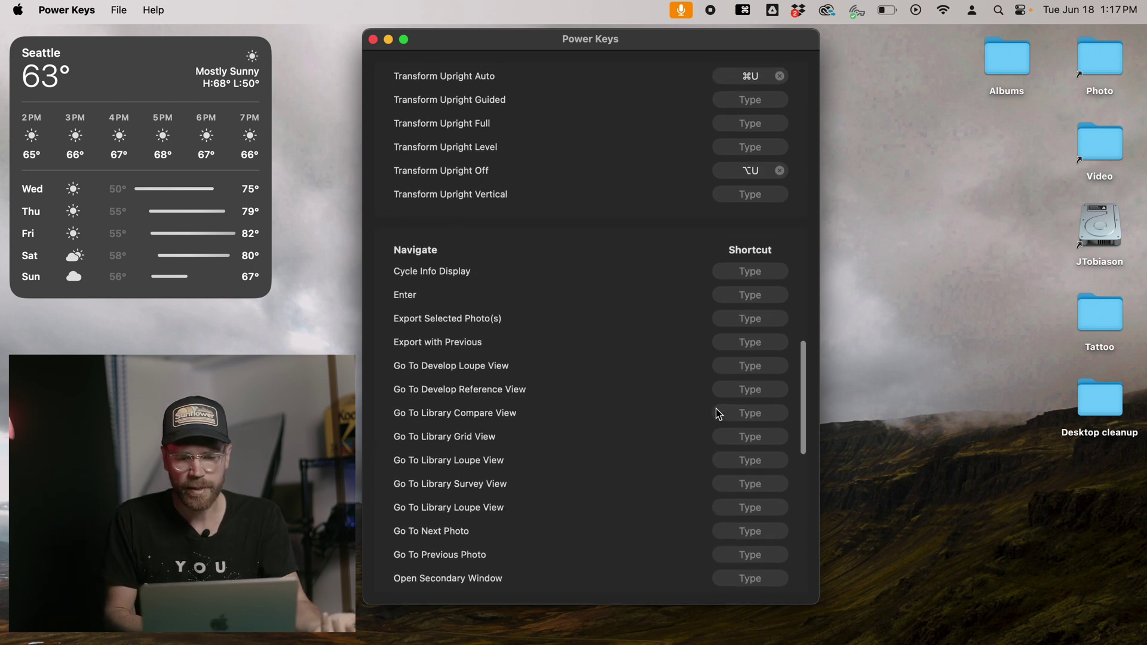
scroll(716, 408, up, 20)
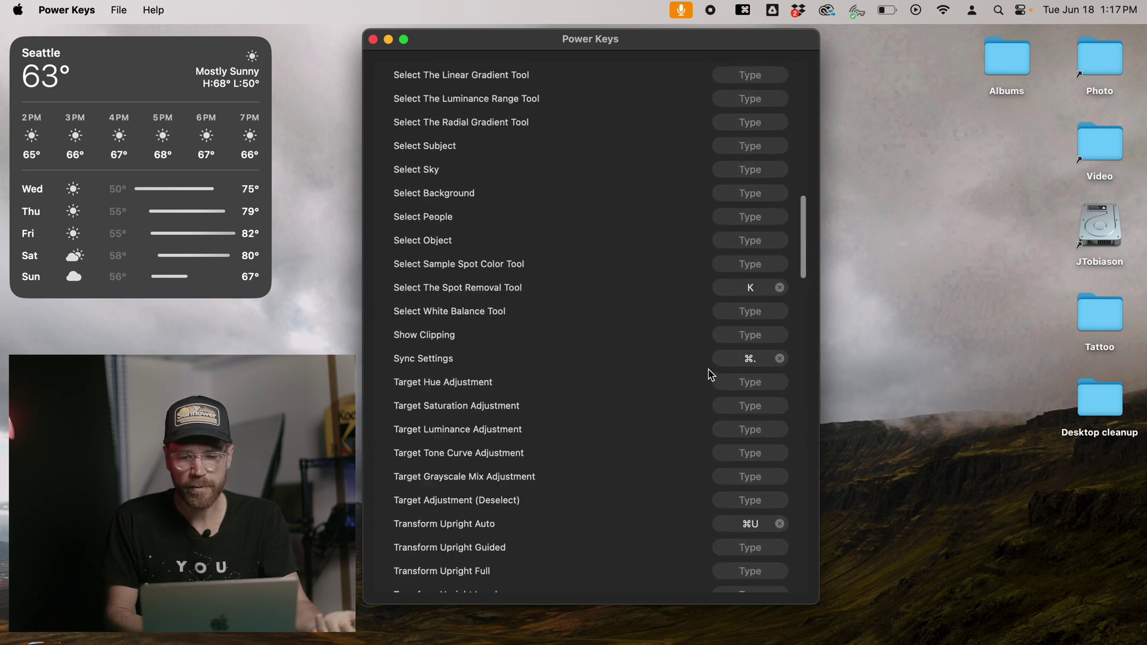
scroll(711, 374, up, 5)
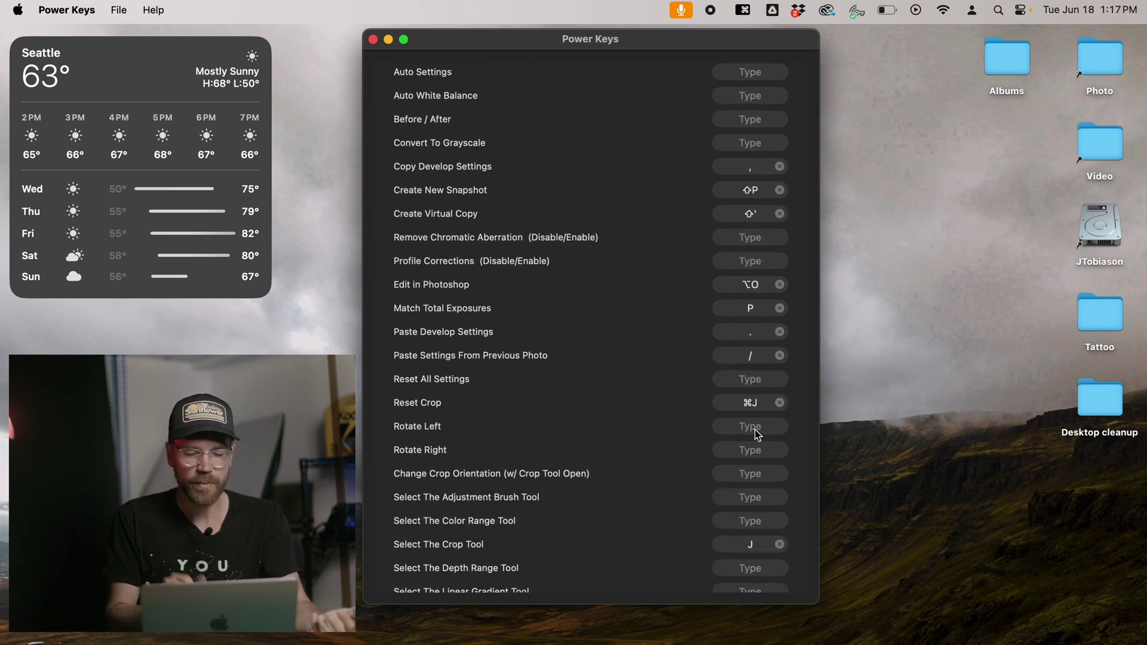
Step: Back in Lightroom Classic, crop the couple's photo tighter with the exposure at +1.65, and reset the crop
key(ctrl+Left)
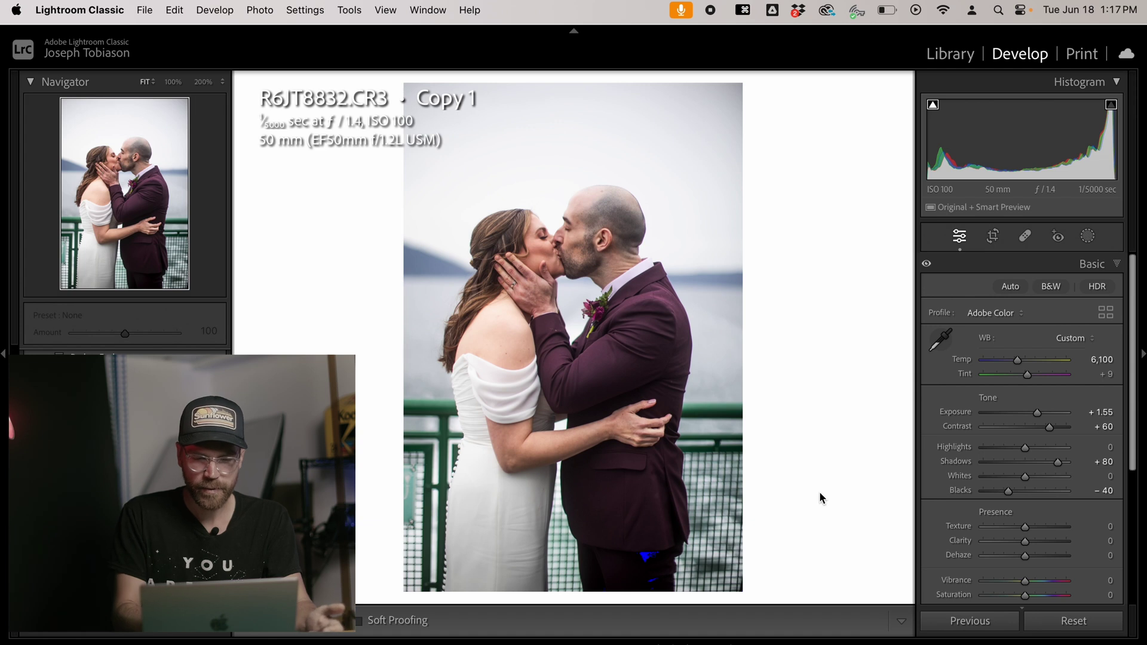
key(j)
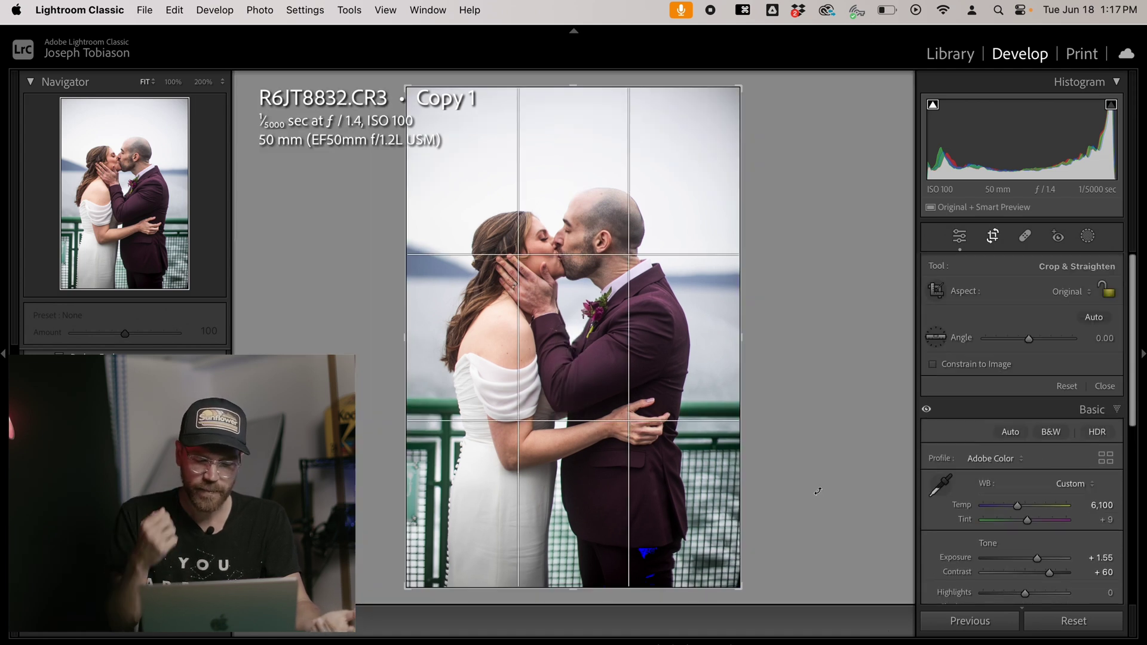
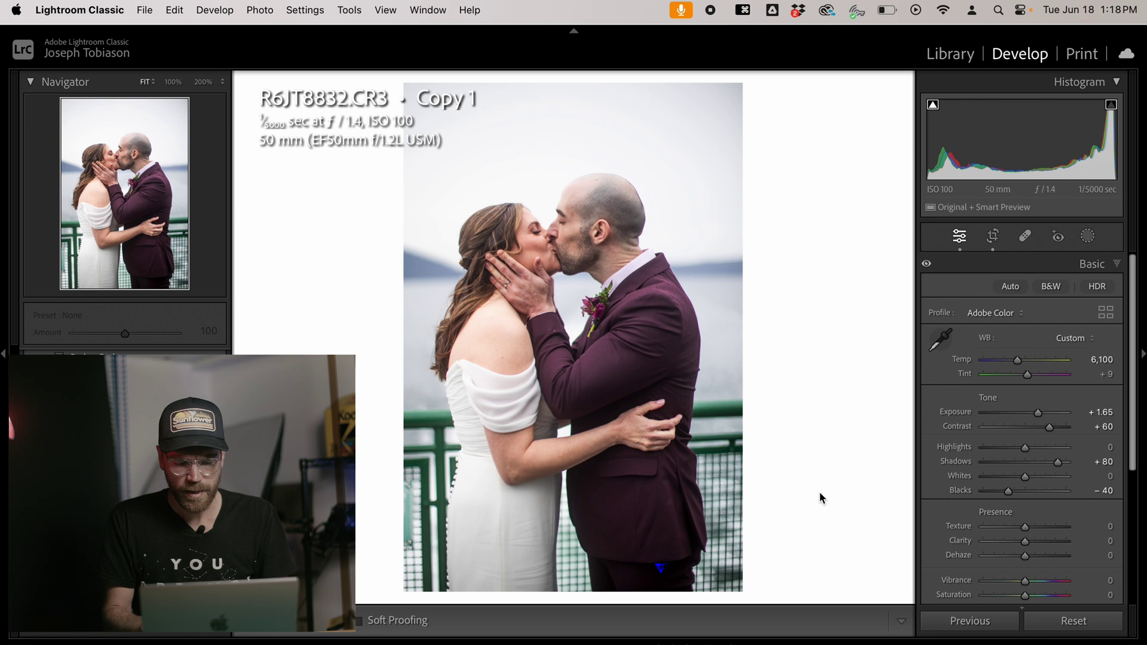
key(super+j)
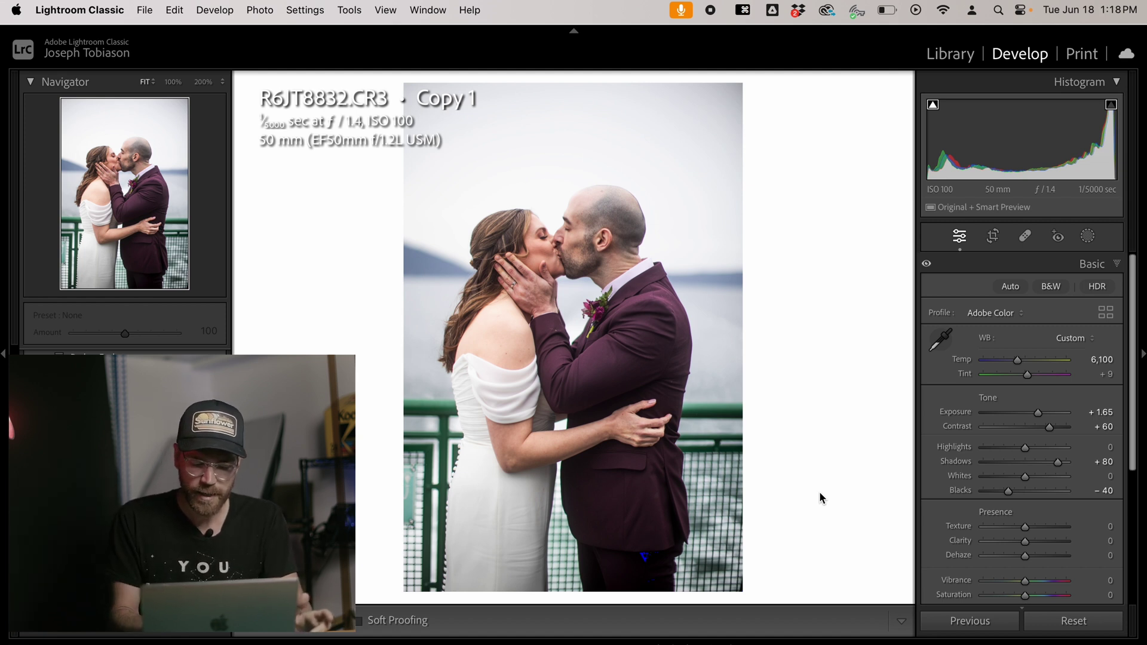
Step: Dismiss the Copy Settings dialog without copying and paste the previously copied develop settings onto the photo, replacing its masks
key(super+shift+c)
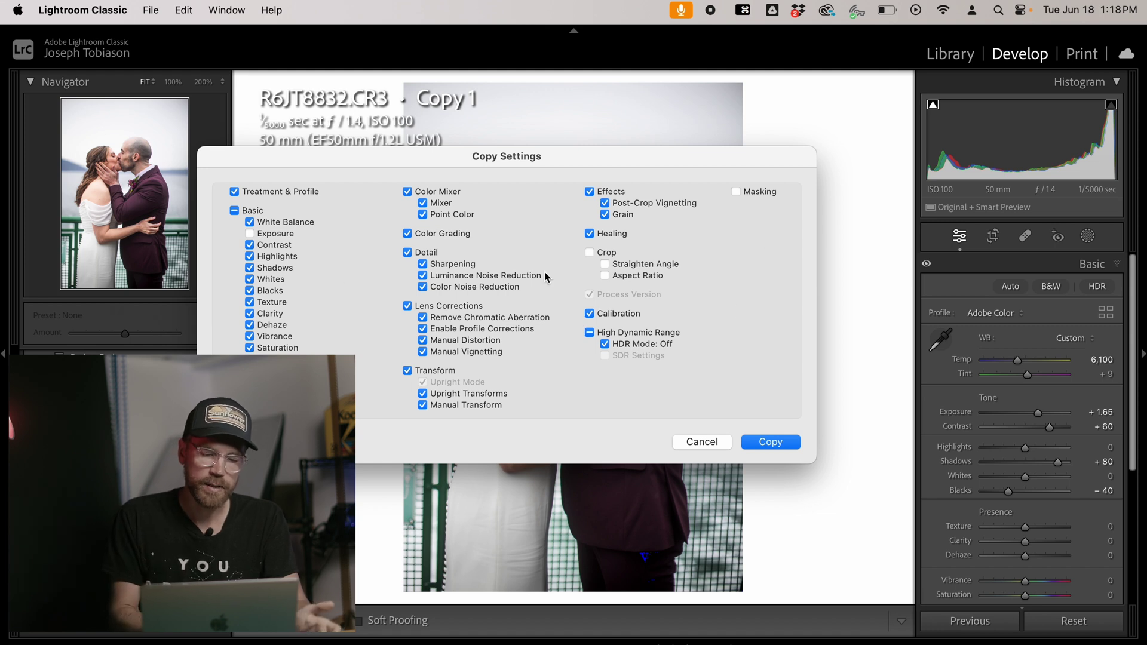
click(708, 445)
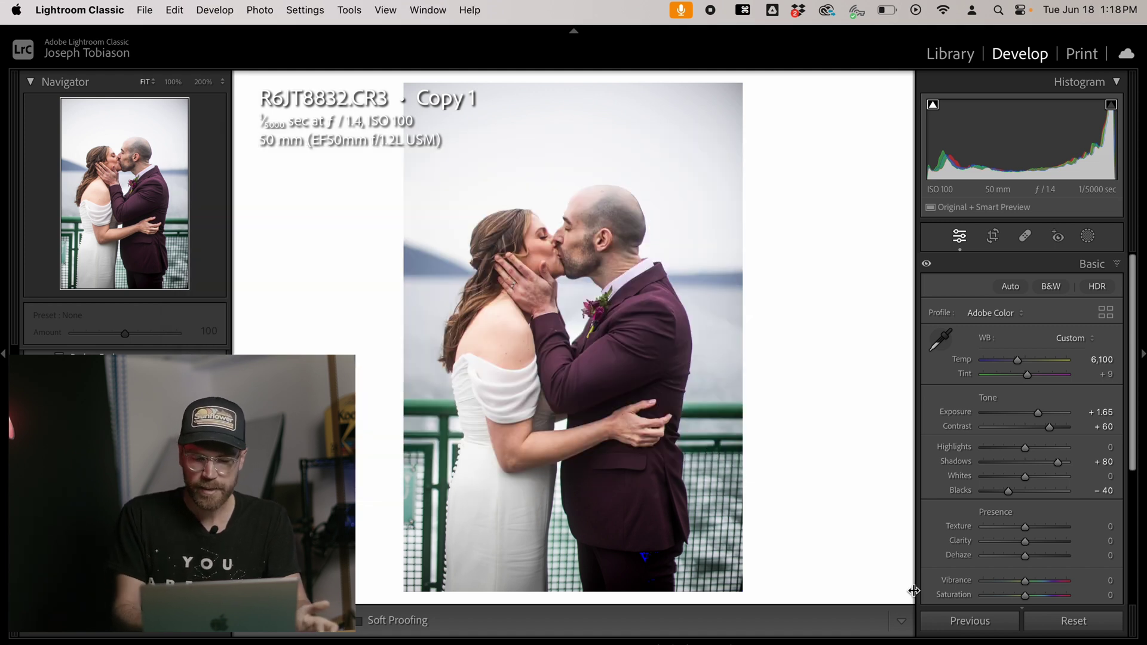
key(super+shift+v)
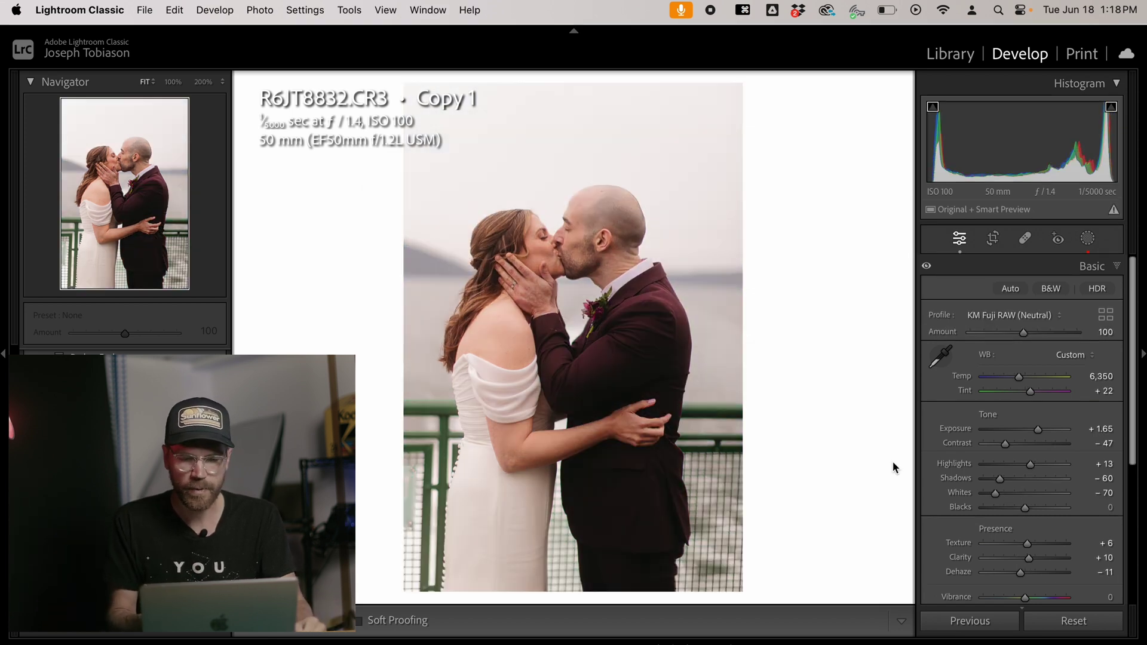
key(super+shift+v)
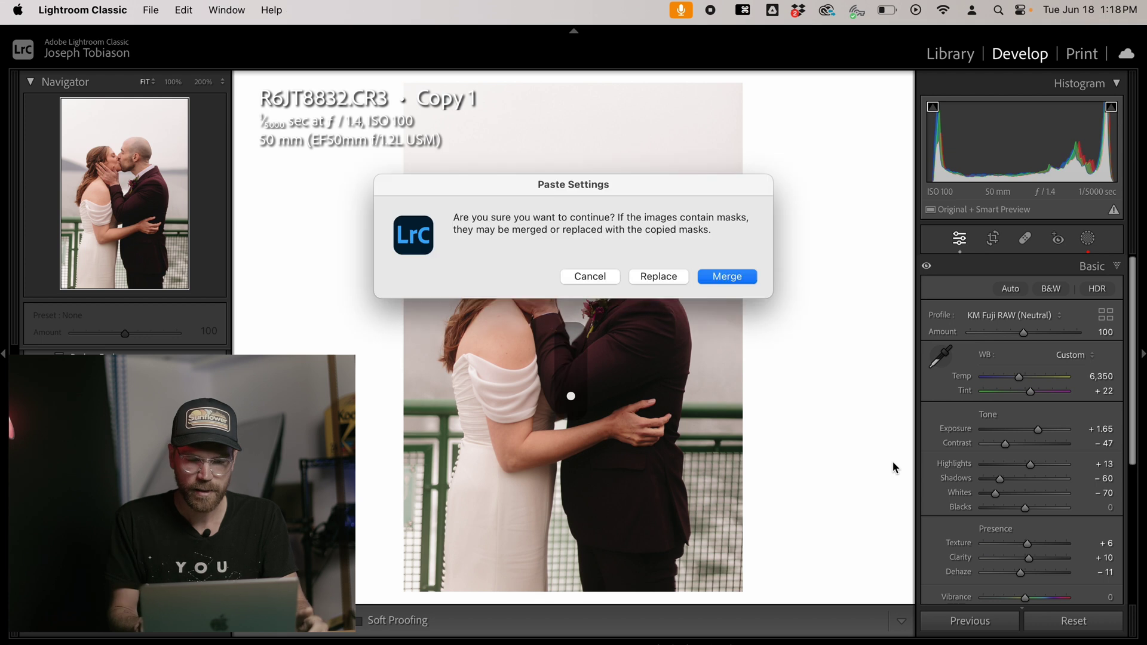
click(656, 277)
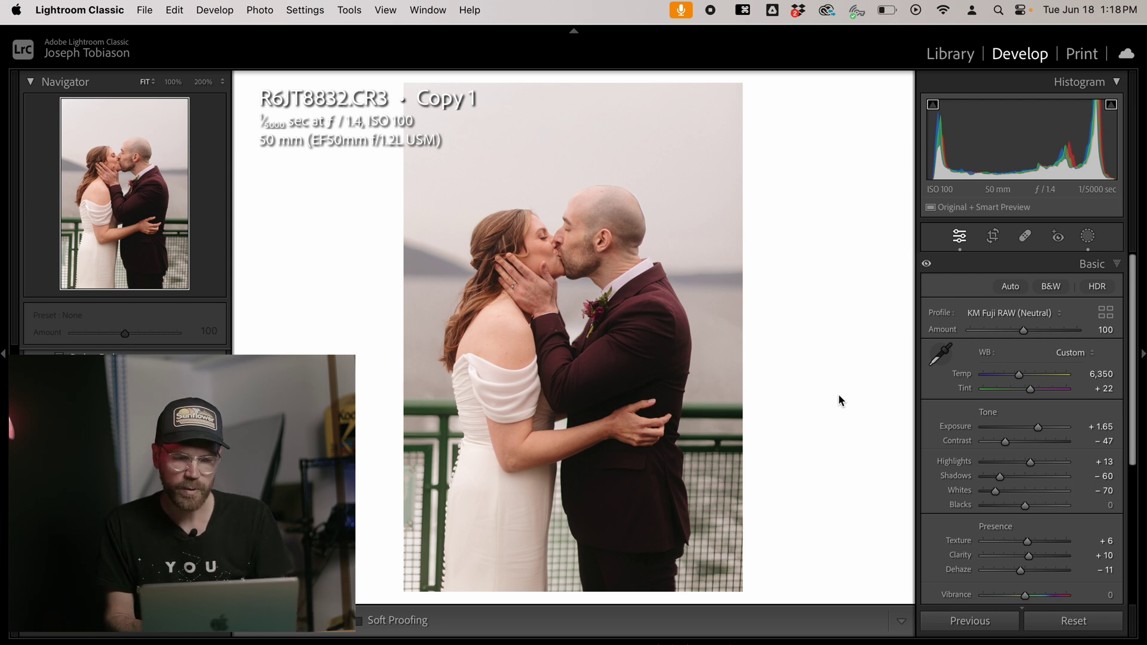
Step: Lower the photo's white balance temperature to 5,650
key(e)
key(e)
key(e)
key(e)
key(e)
key(e)
key(e)
Step: Set the exposure to +2.05, contrast to -27, shadows to -70 and blacks to -20
key(f)
key(f)
key(f)
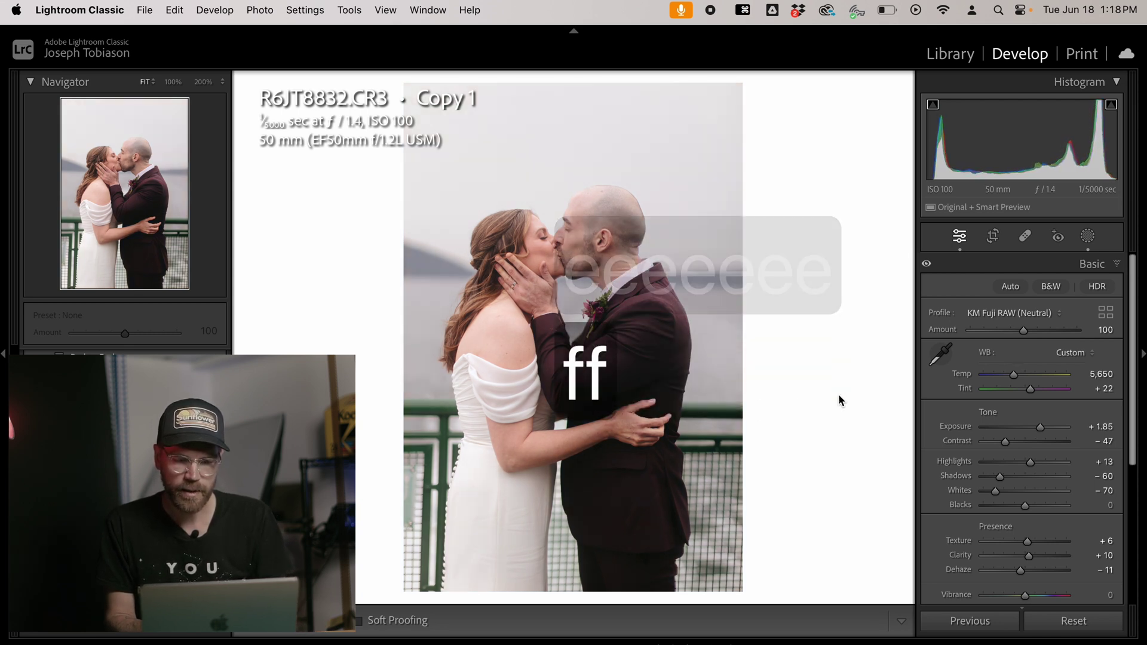
key(c)
key(shift+z)
key(shift+s)
key(shift+f)
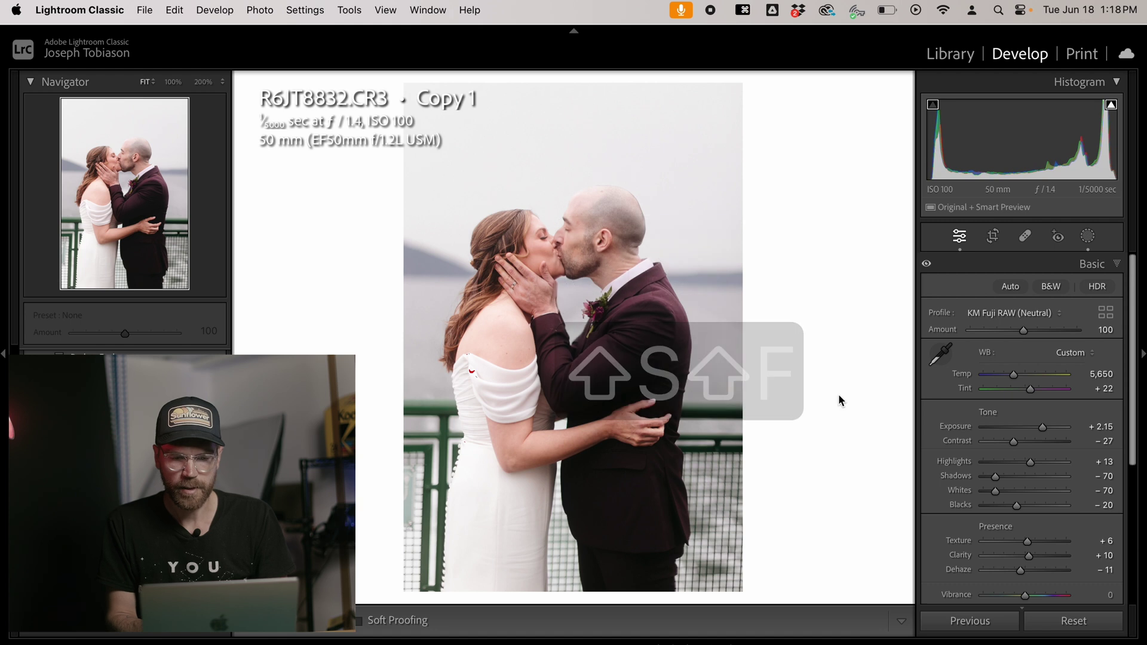
key(d)
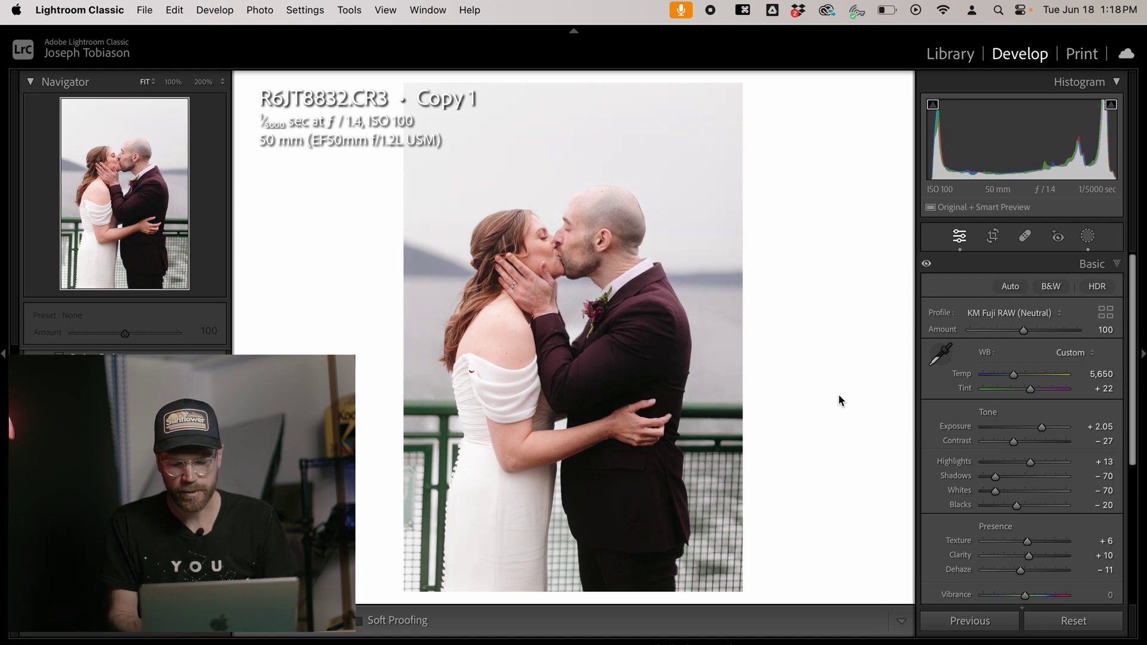
Step: Apply the previous photo's settings to R6JT8869.CR3 and synchronize them to the following photos added to the selection, replacing existing masks
key(Right)
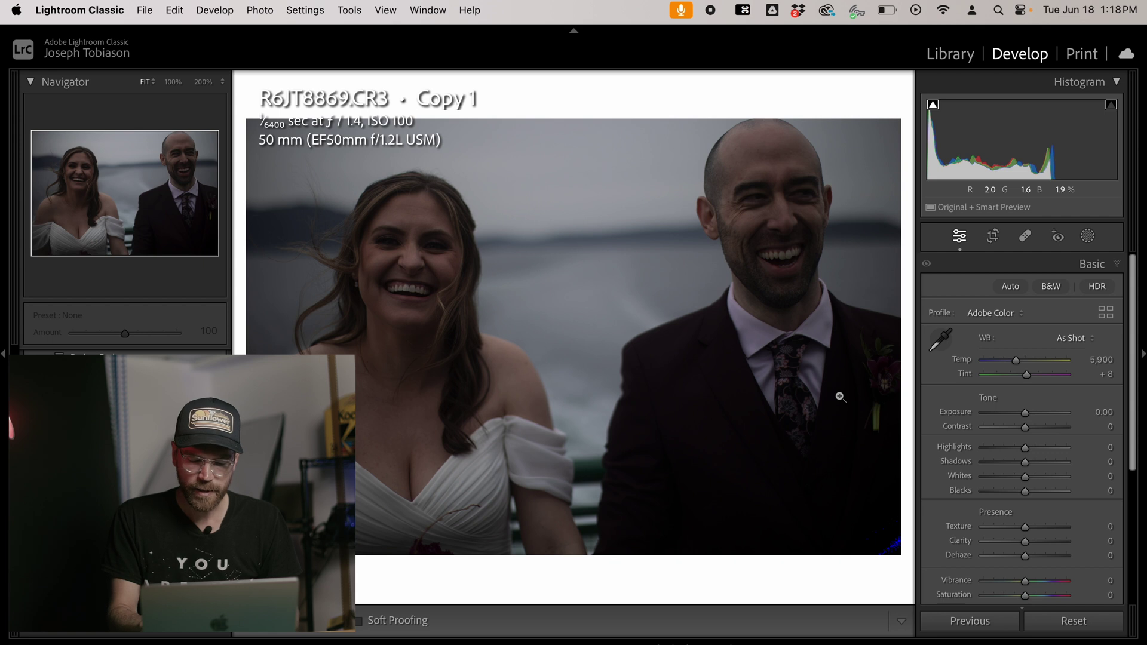
key(super+shift+v)
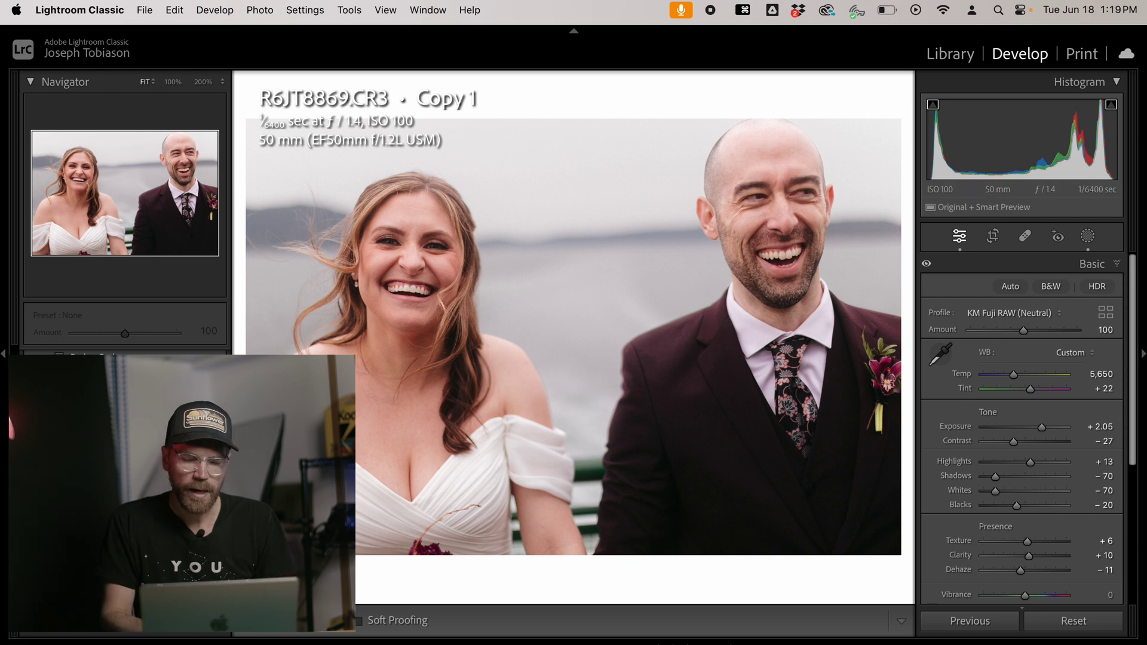
key(Right)
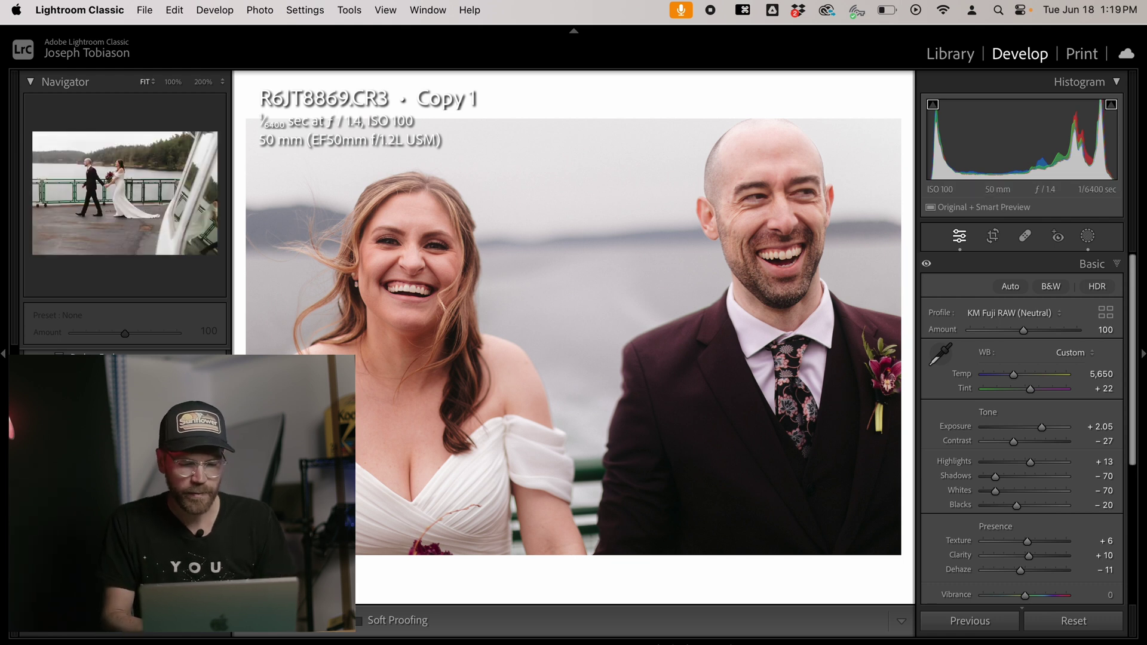
key(shift+Right)
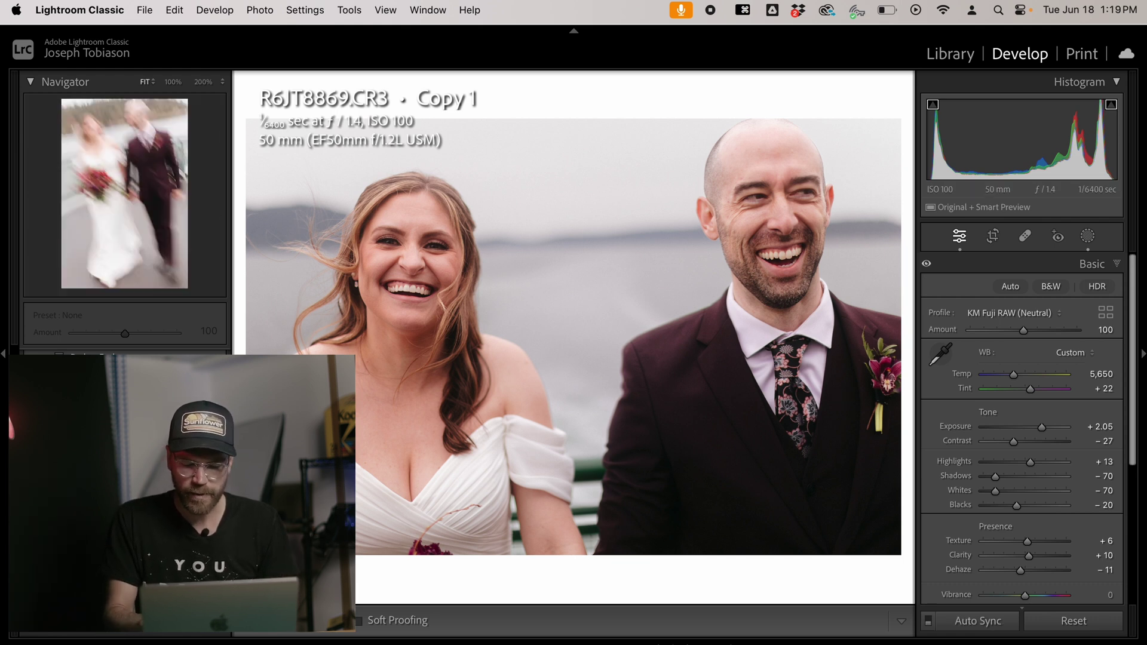
key(super+shift+s)
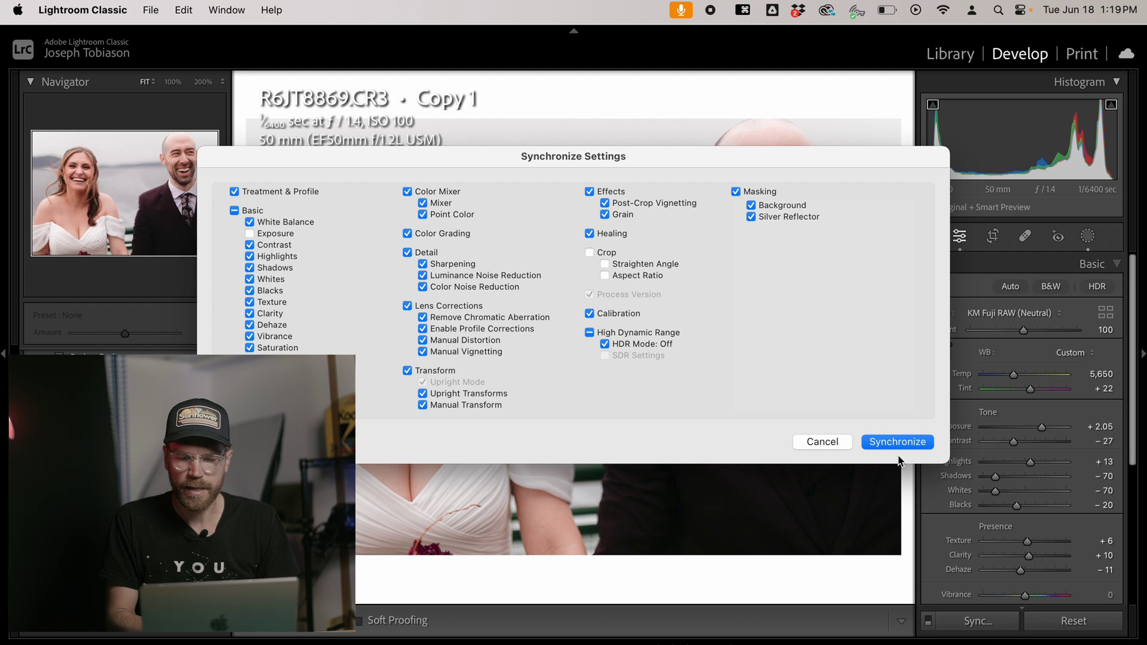
click(897, 442)
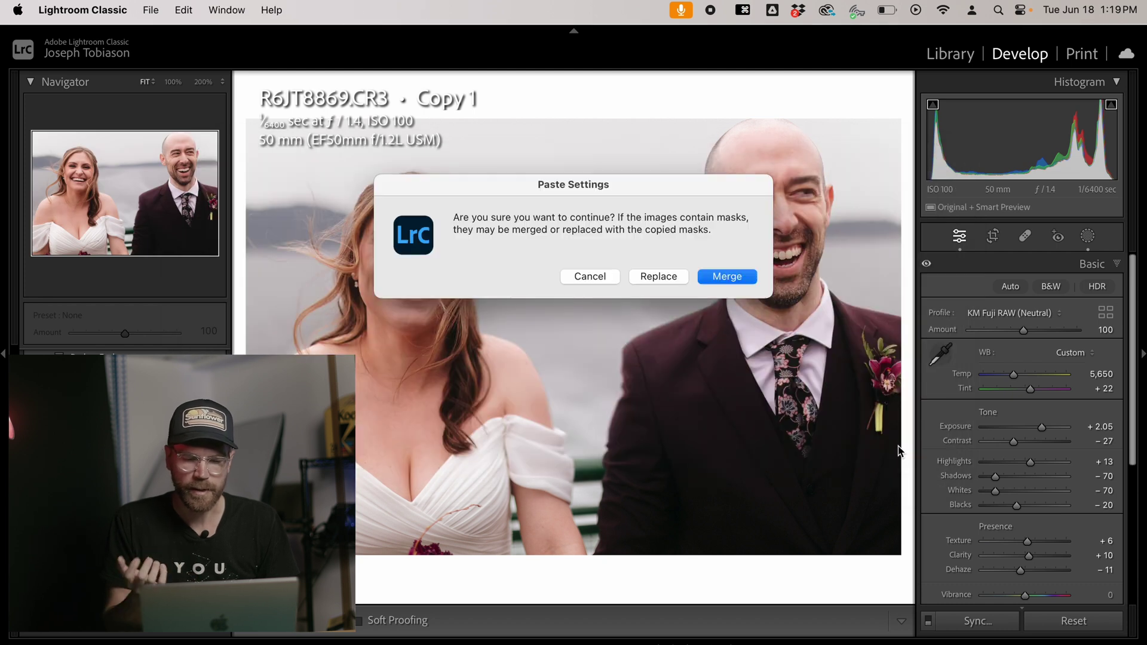
click(660, 277)
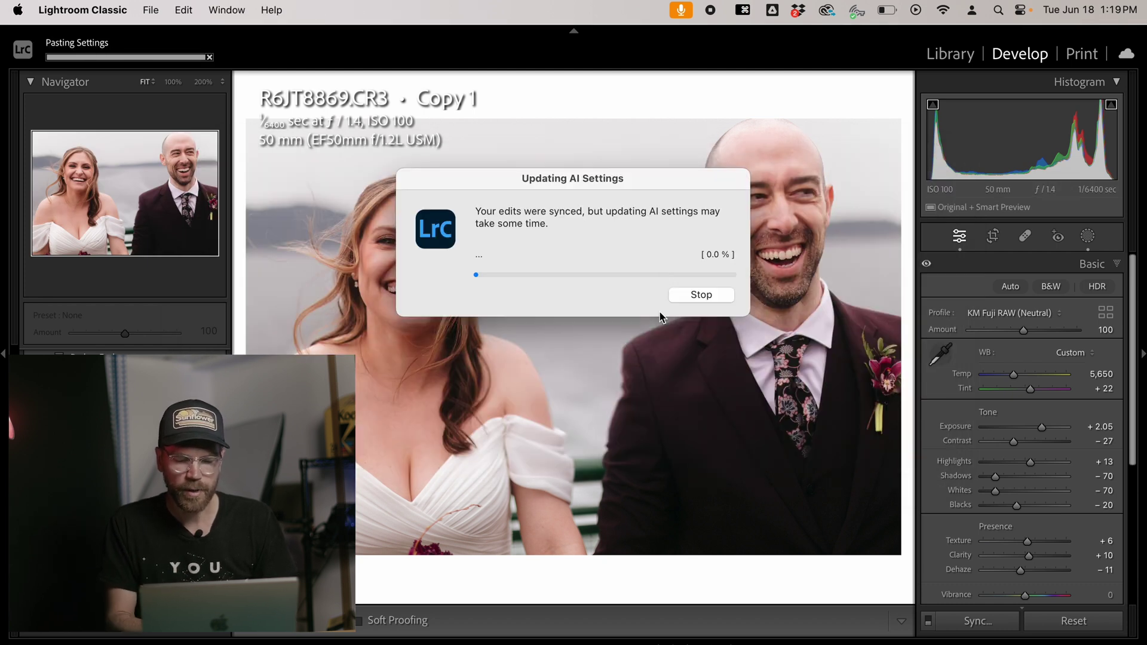